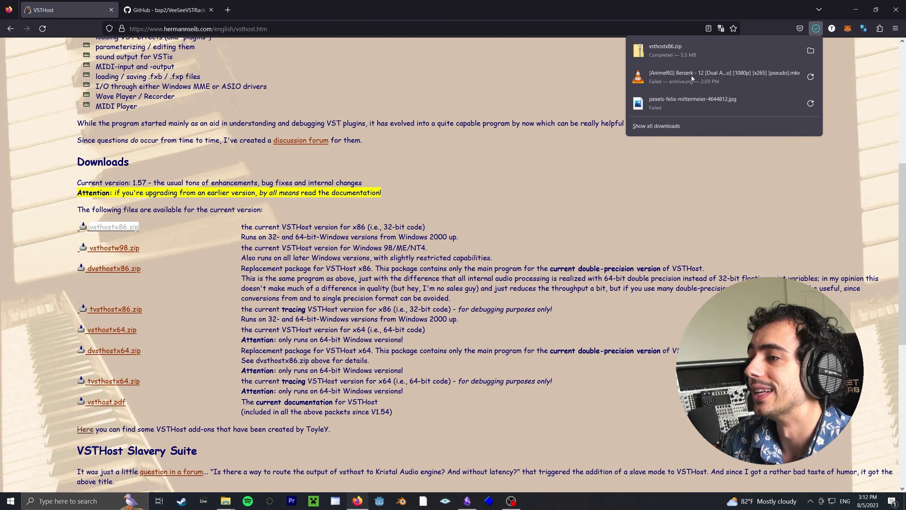
- Show the downloaded vsthostx86.zip in its folder and extract all its files to the default vsthostx86 folder in Downloads
click(807, 50)
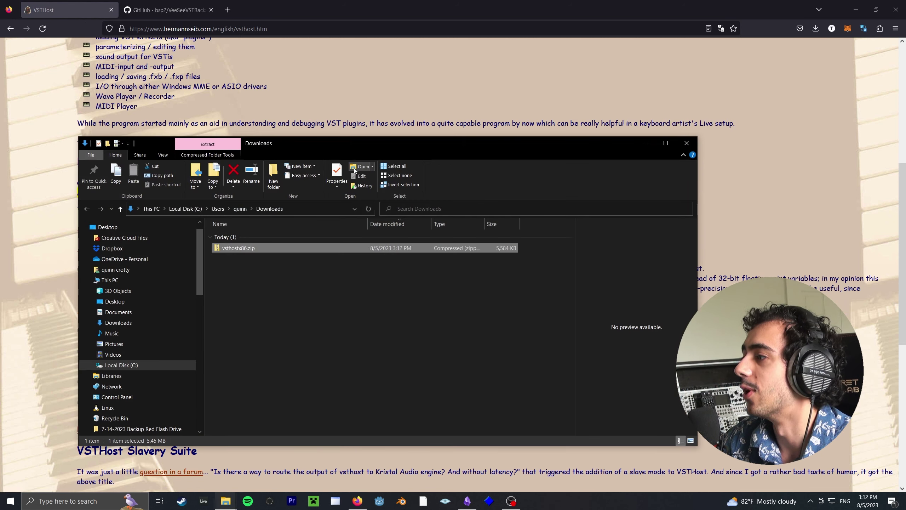
drag(390, 145, 389, 117)
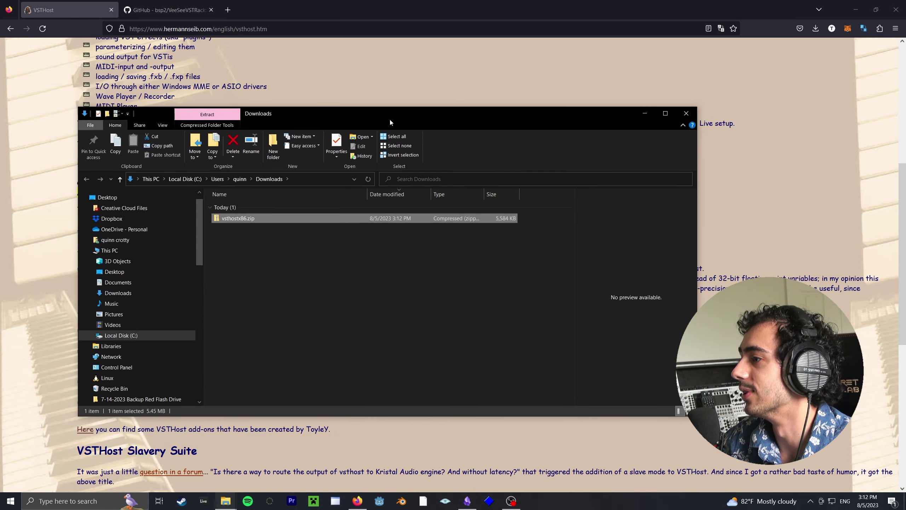
right_click(235, 219)
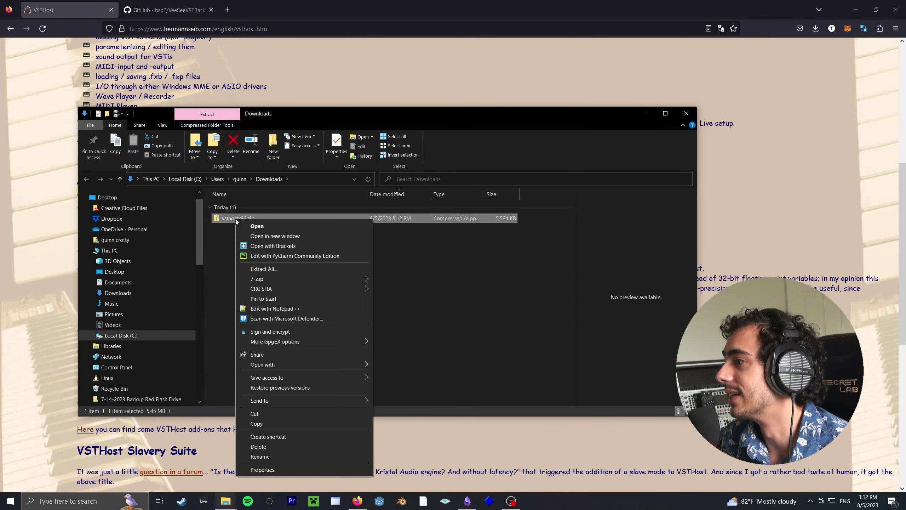
click(282, 269)
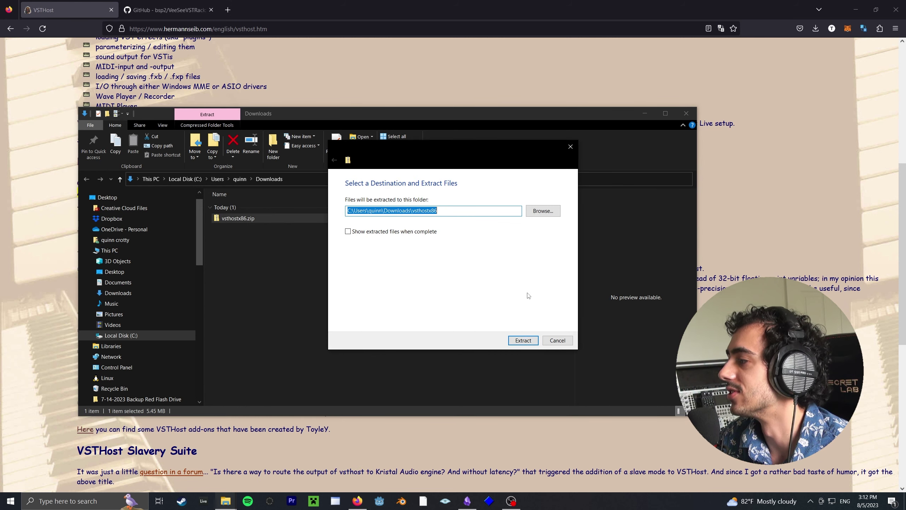
click(523, 340)
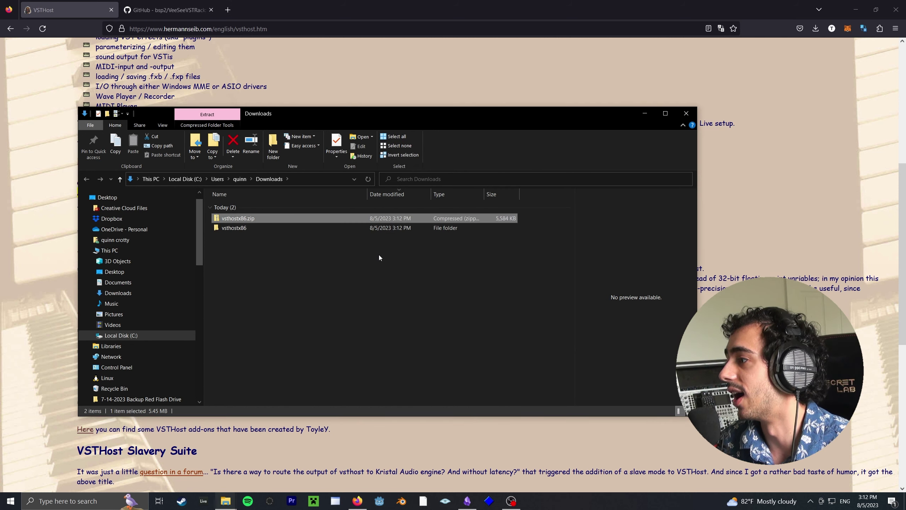
- Open the extracted vsthostx86 folder and launch vsthost.exe
double_click(287, 227)
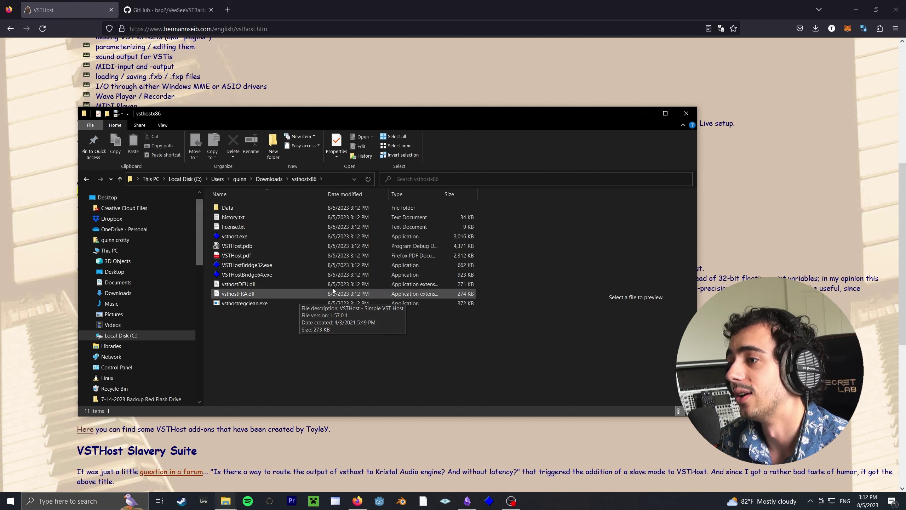
key(BackSpace)
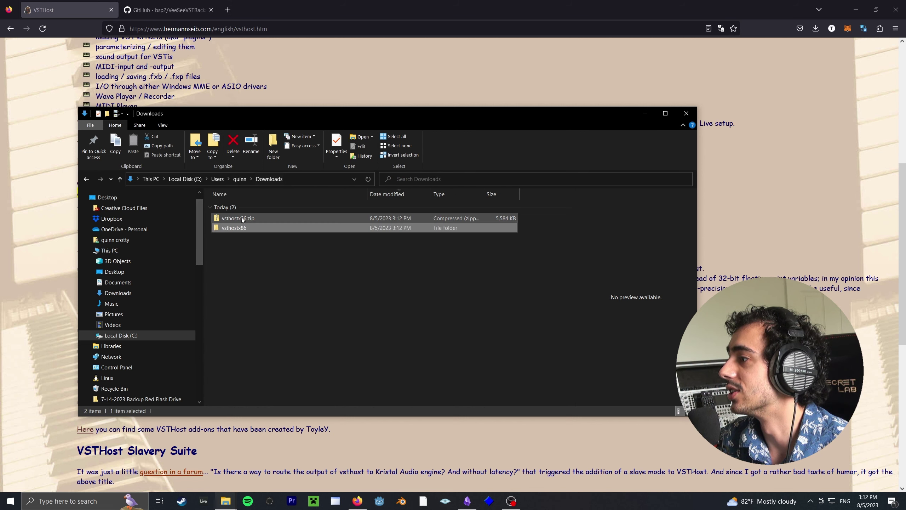
double_click(271, 228)
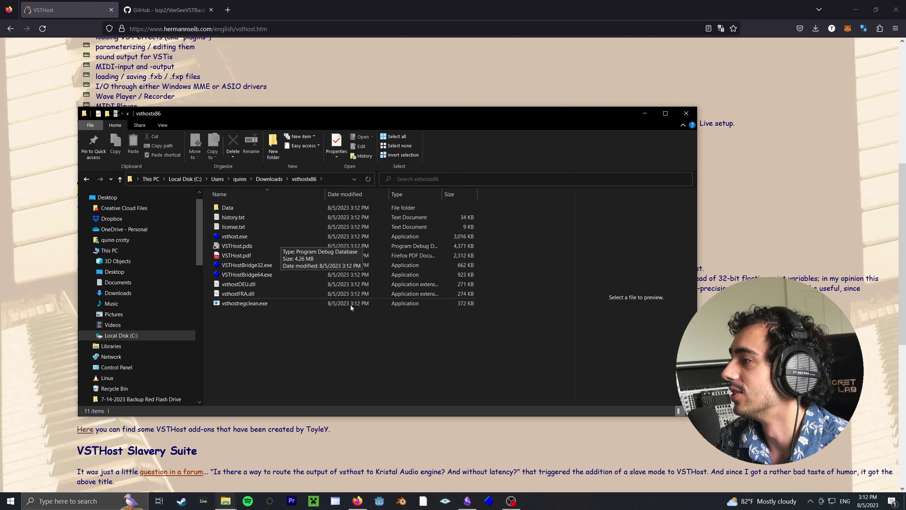
drag(329, 342, 225, 207)
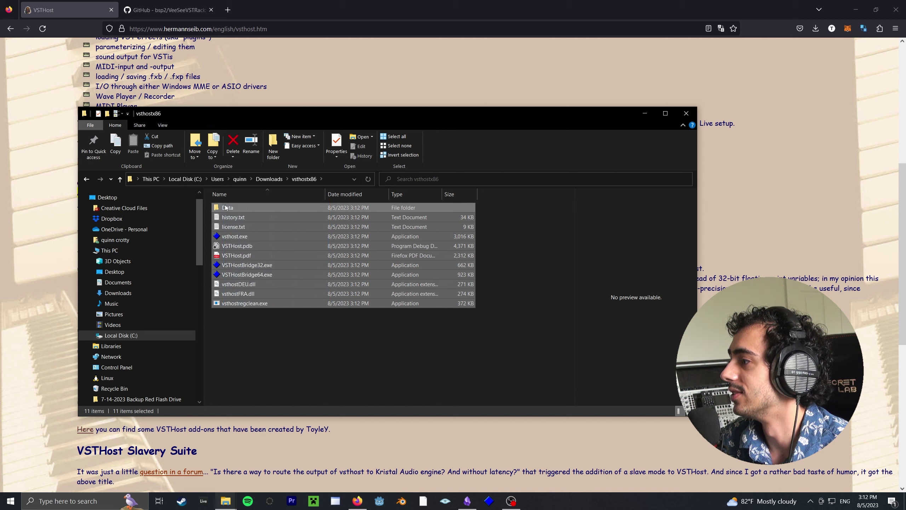
click(303, 317)
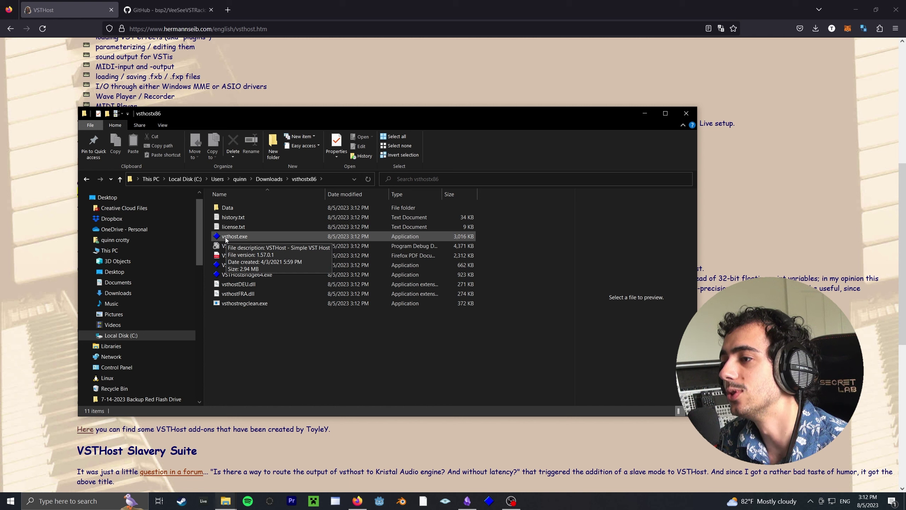
double_click(247, 237)
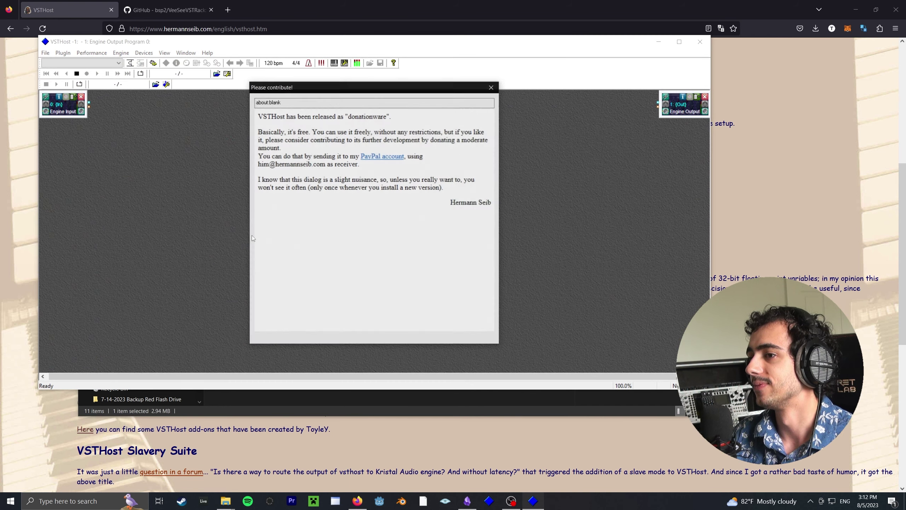
- Read the donationware notice shown at VSTHost startup and close it
drag(447, 195, 277, 135)
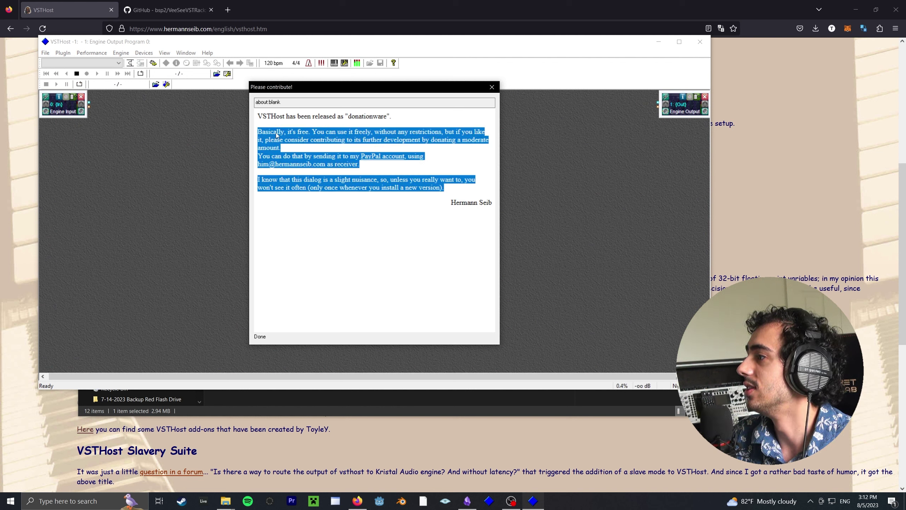
click(341, 159)
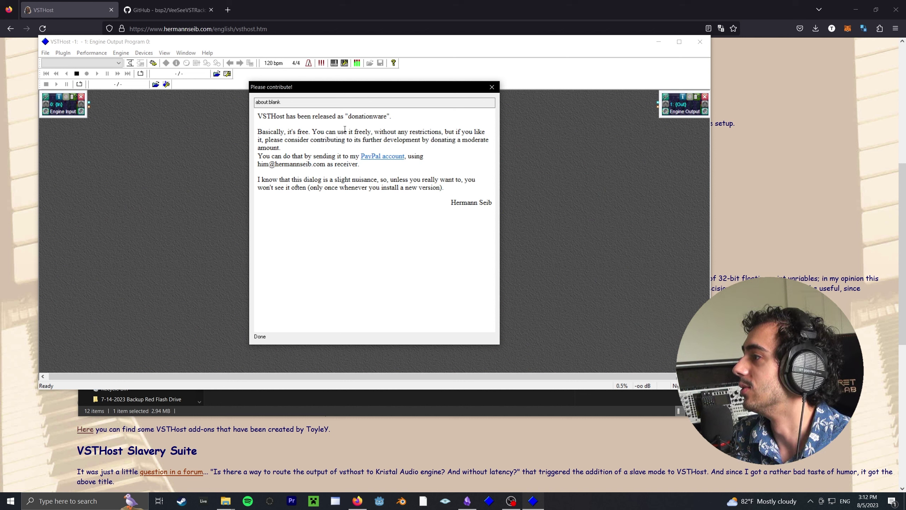
drag(296, 116, 393, 147)
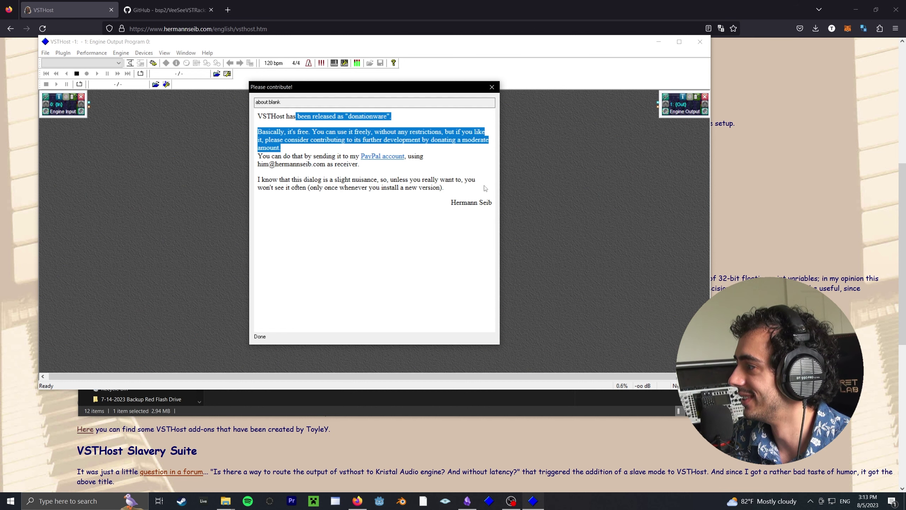
drag(451, 203, 497, 207)
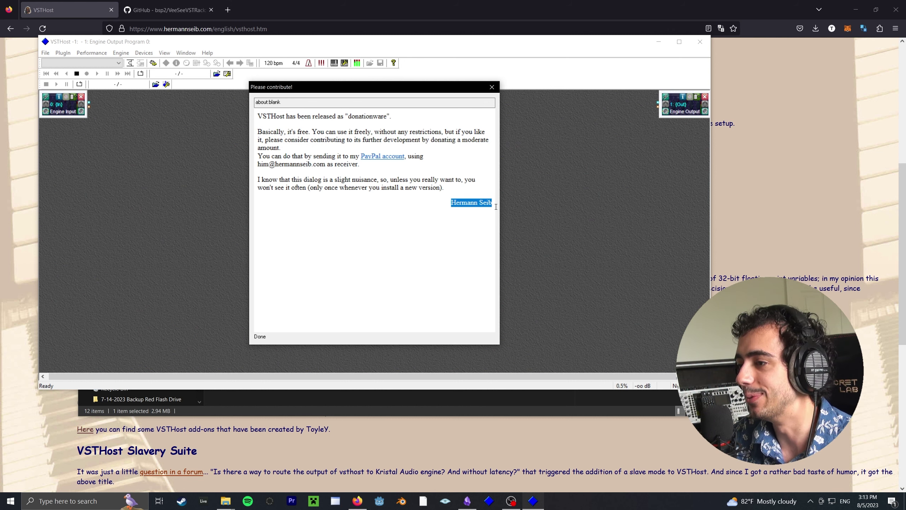
click(492, 88)
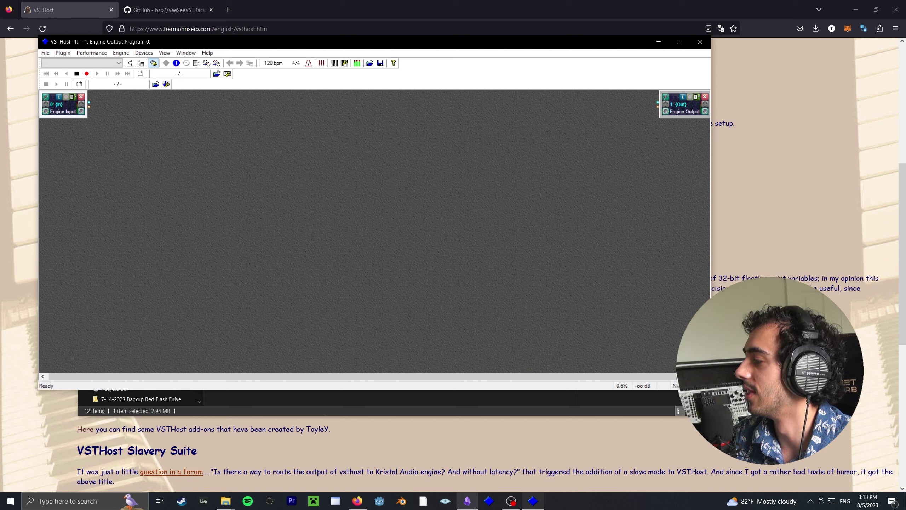
- Switch to the browser's GitHub page for the bsp2/VeeSeeVSTRack repository and check its address
click(467, 501)
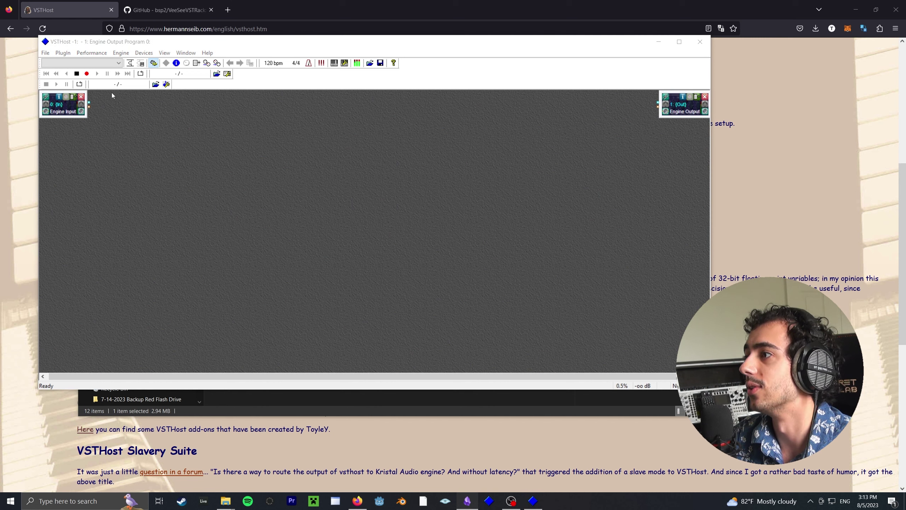
click(153, 2)
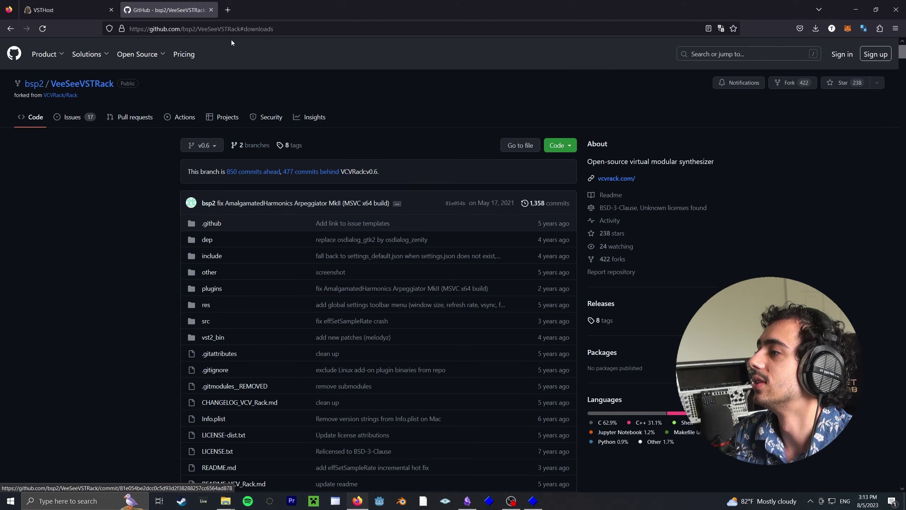
click(113, 29)
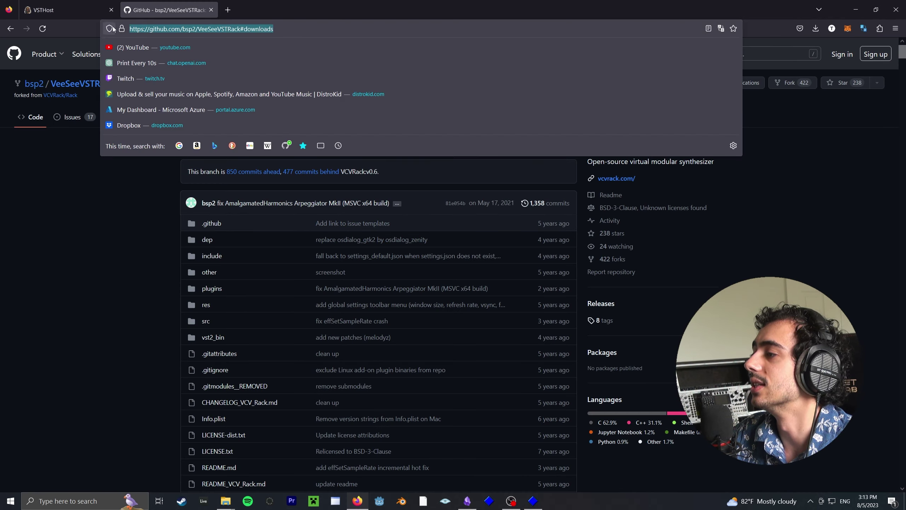
click(132, 224)
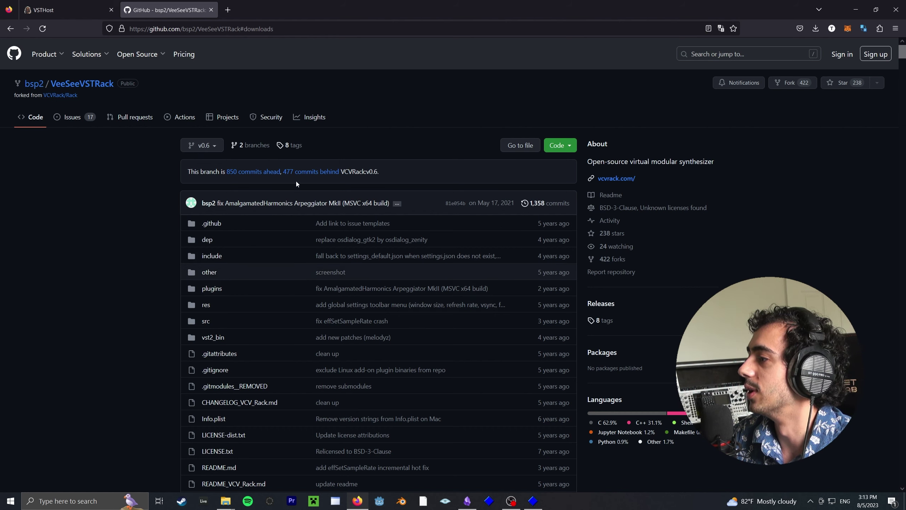
- Find the Downloads section of the README and download the 64-bit Windows archive veeseevstrack_0_6_1_win64_bin-24May2019.7z
scroll(336, 238, down, 2)
scroll(337, 239, down, 12)
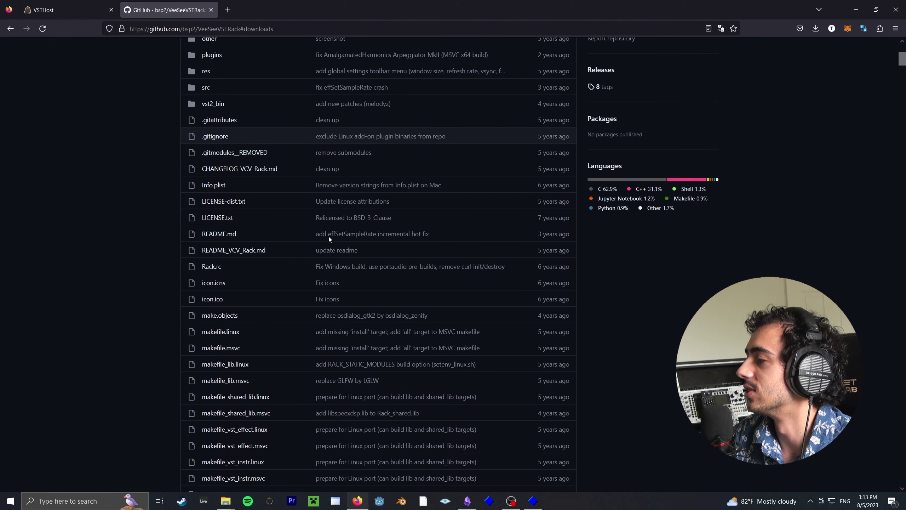
scroll(300, 277, up, 14)
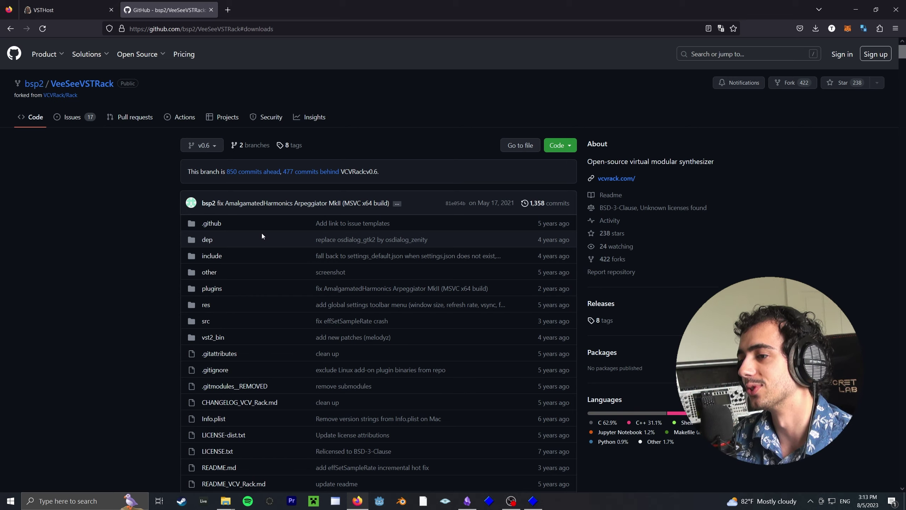
scroll(237, 239, down, 5)
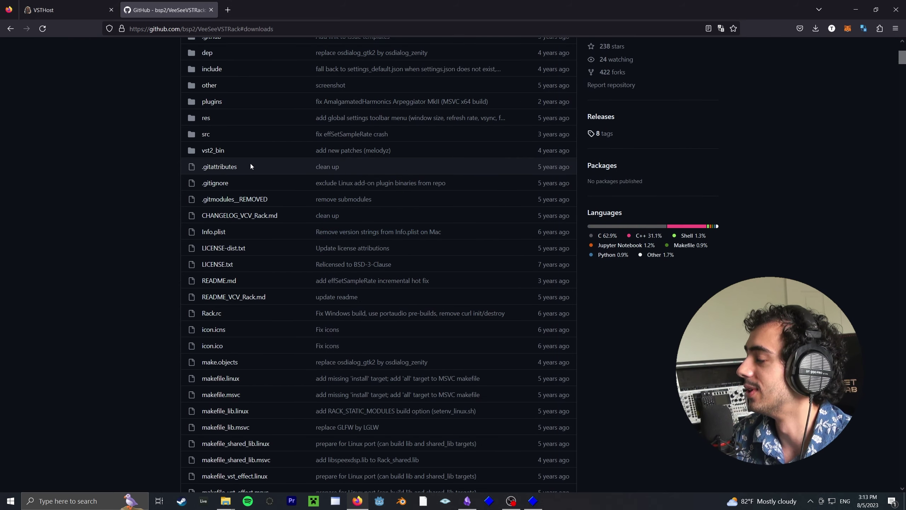
scroll(274, 165, down, 14)
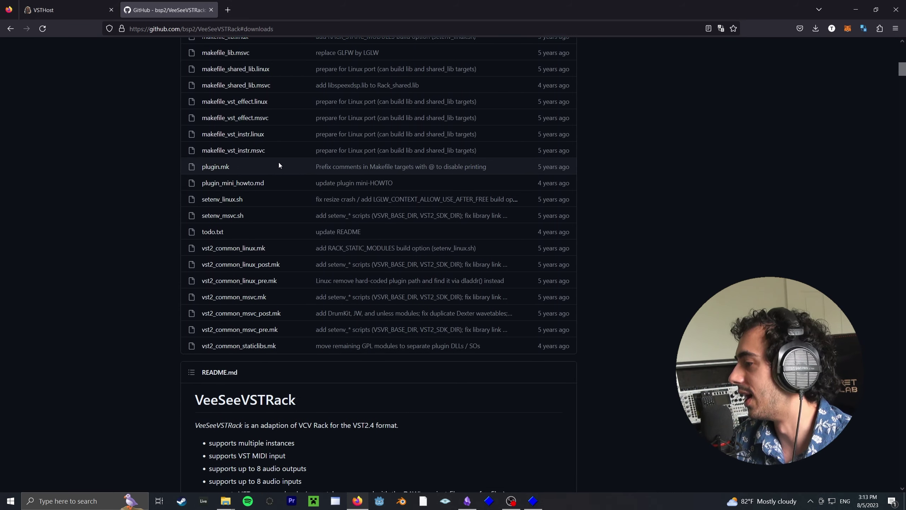
scroll(279, 162, down, 1)
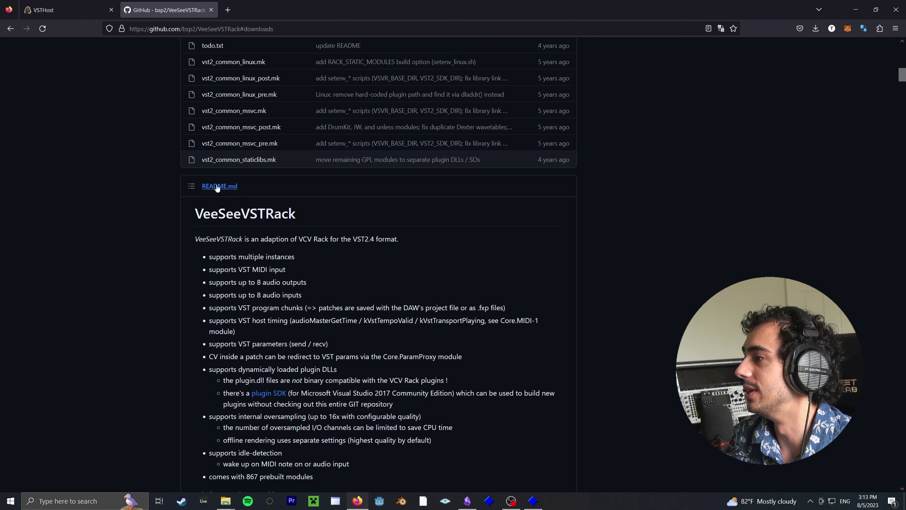
scroll(205, 193, down, 9)
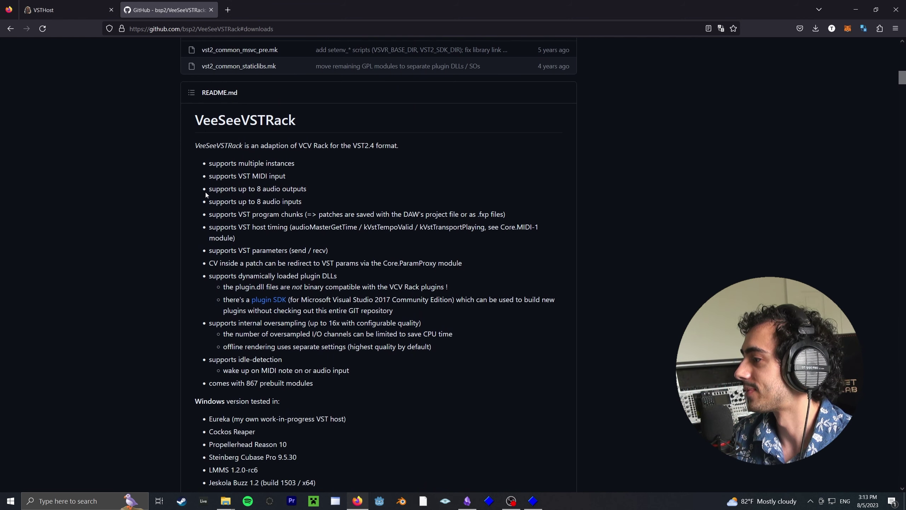
scroll(229, 191, down, 3)
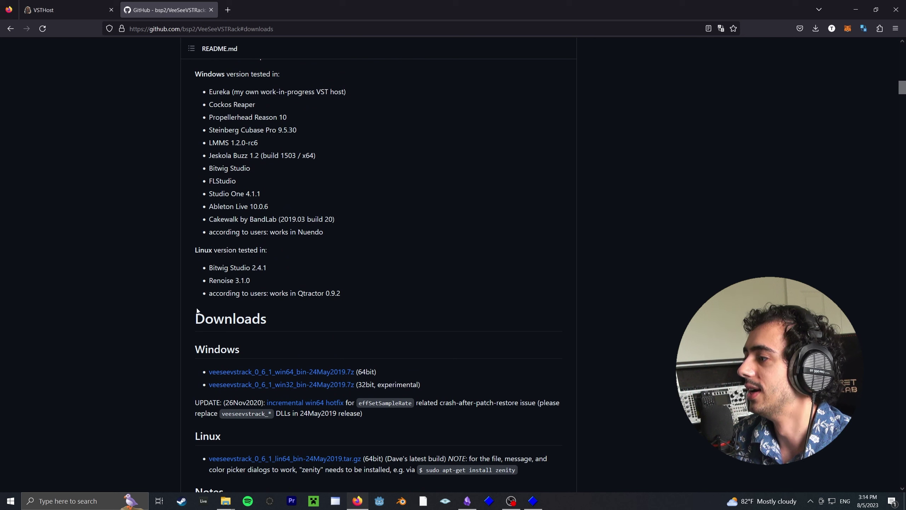
drag(196, 318, 279, 321)
scroll(267, 286, down, 3)
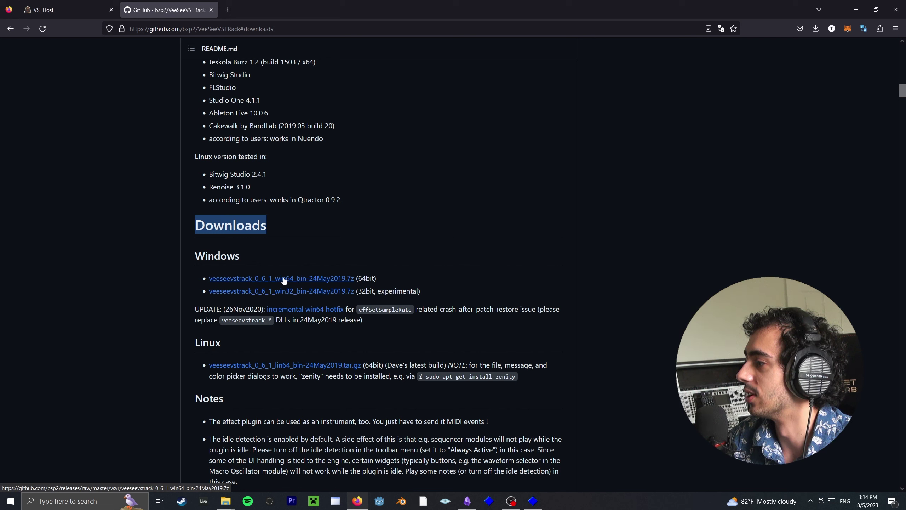
click(296, 279)
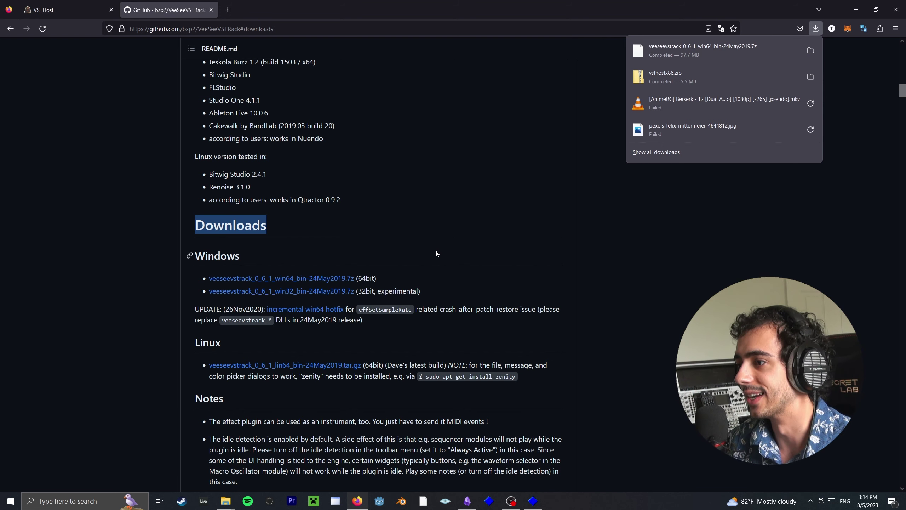
- Extract the VeeSeeVSTRack archive with 7-Zip into its own subfolder of Downloads and open the extracted folder
click(812, 52)
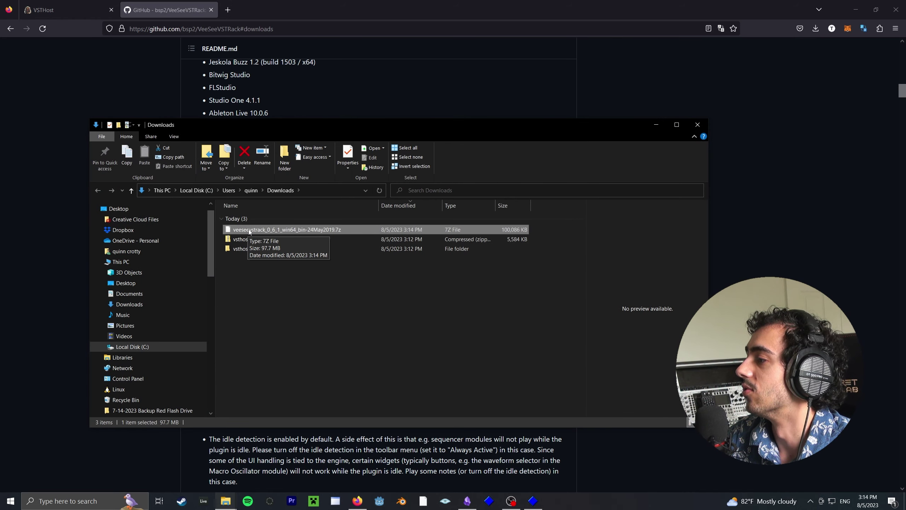
right_click(266, 232)
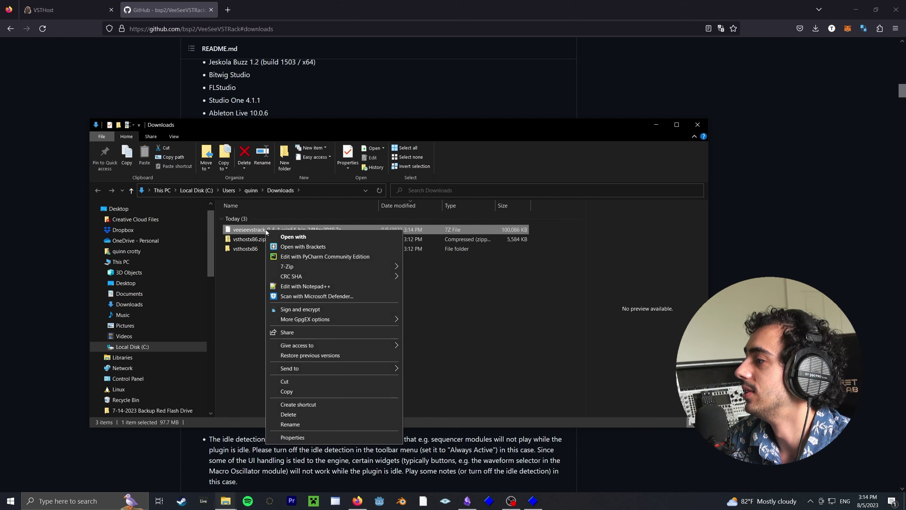
mouse_move(287, 267)
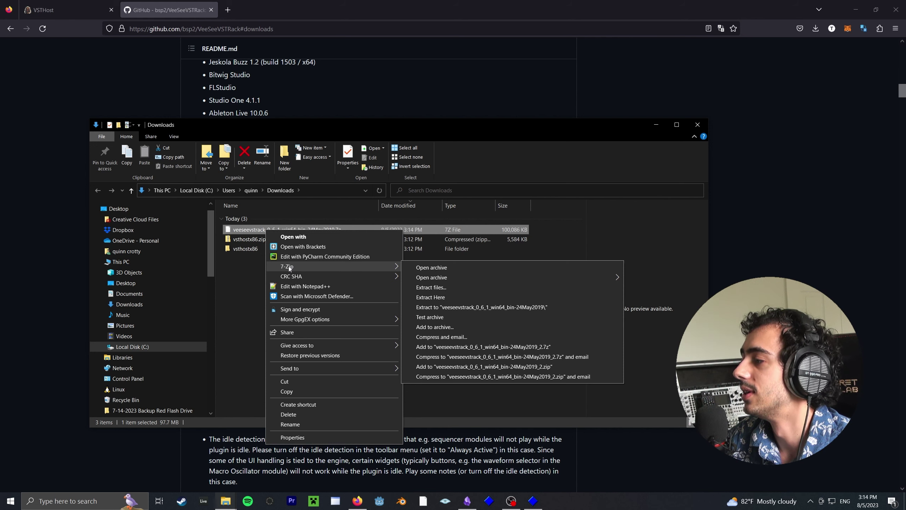
click(434, 288)
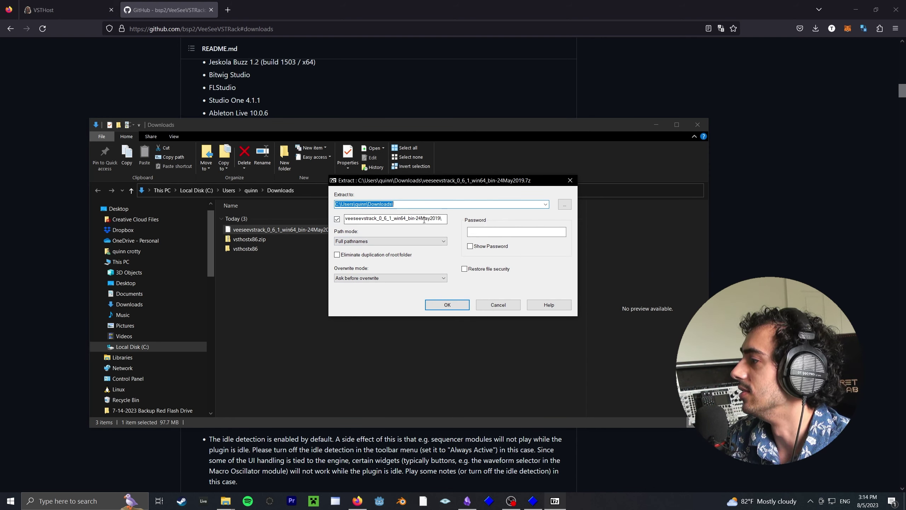
click(426, 304)
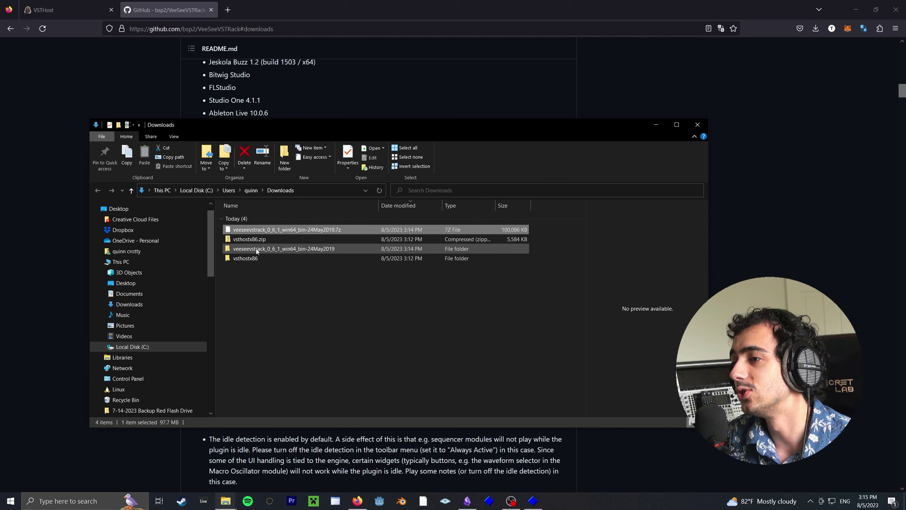
double_click(256, 249)
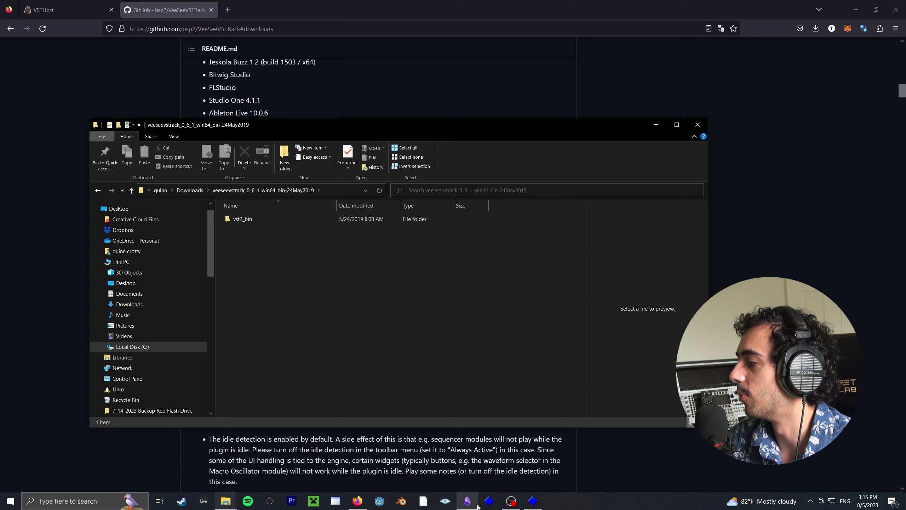
- Switch to VSTHost, review its VST plug-in paths alongside the extracted VeeSeeVSTRack folder, and leave the path list without saving changes
click(525, 500)
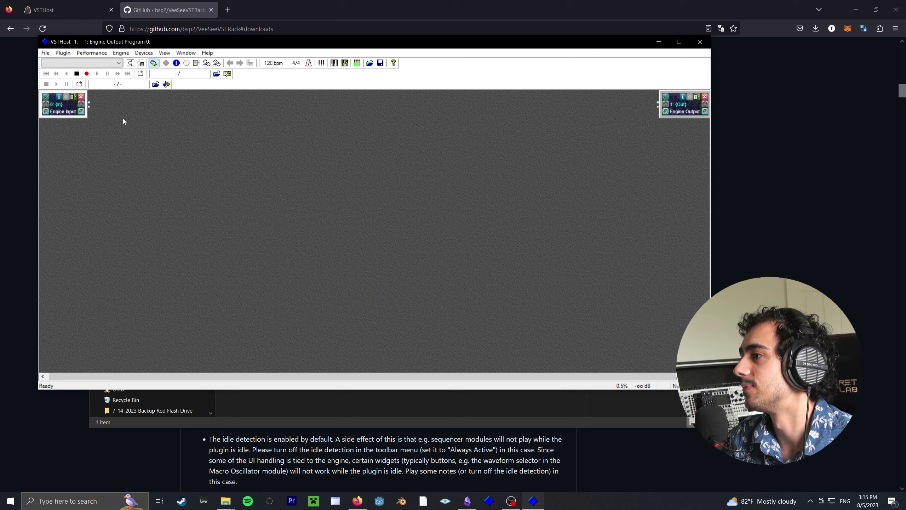
click(45, 53)
mouse_move(91, 53)
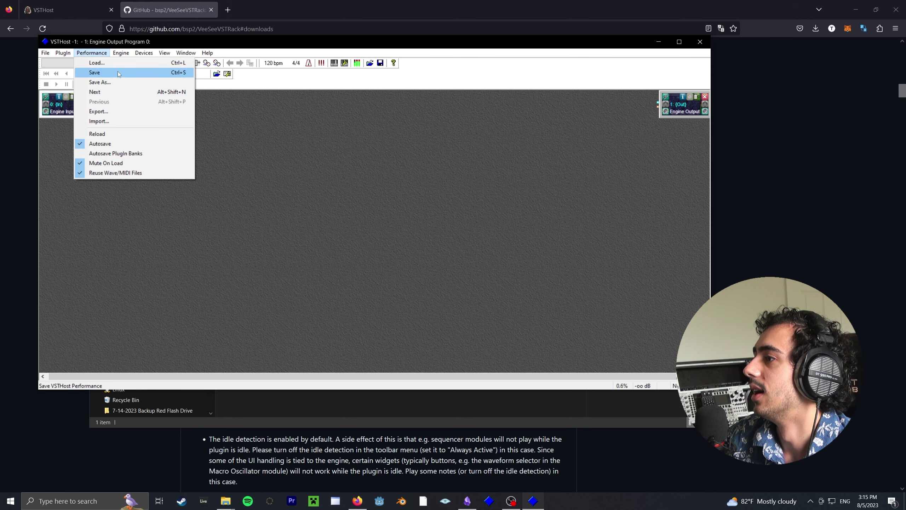
mouse_move(46, 54)
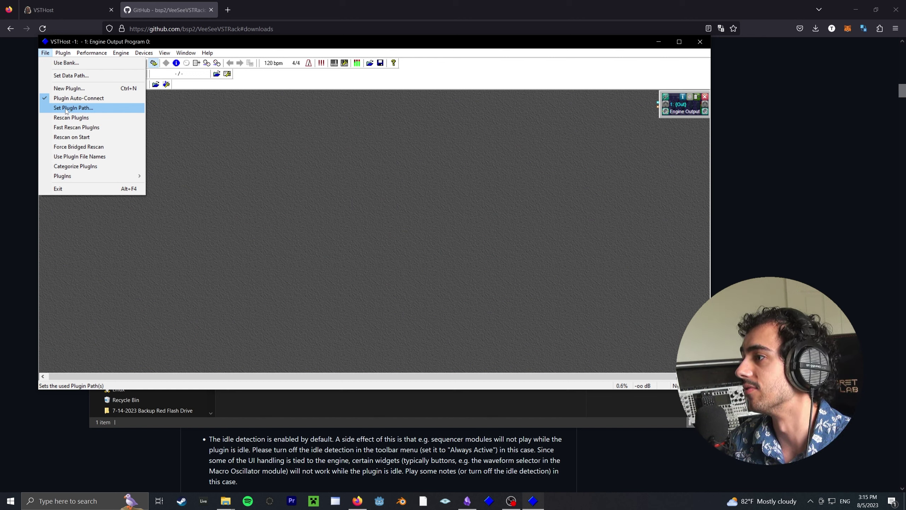
click(66, 108)
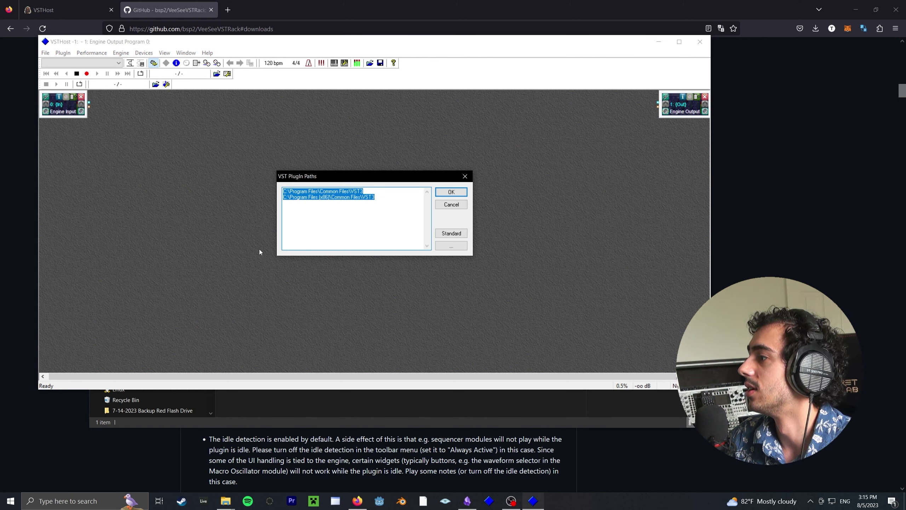
click(389, 207)
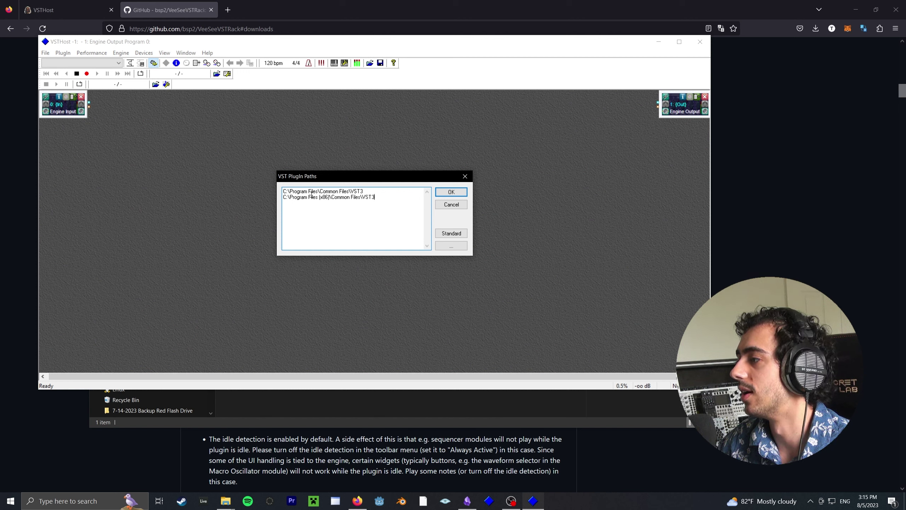
click(281, 412)
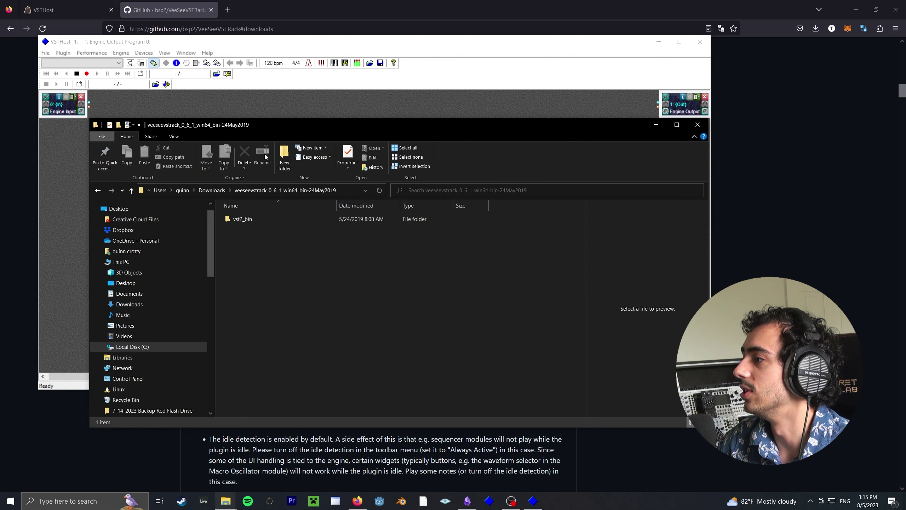
drag(260, 132, 237, 223)
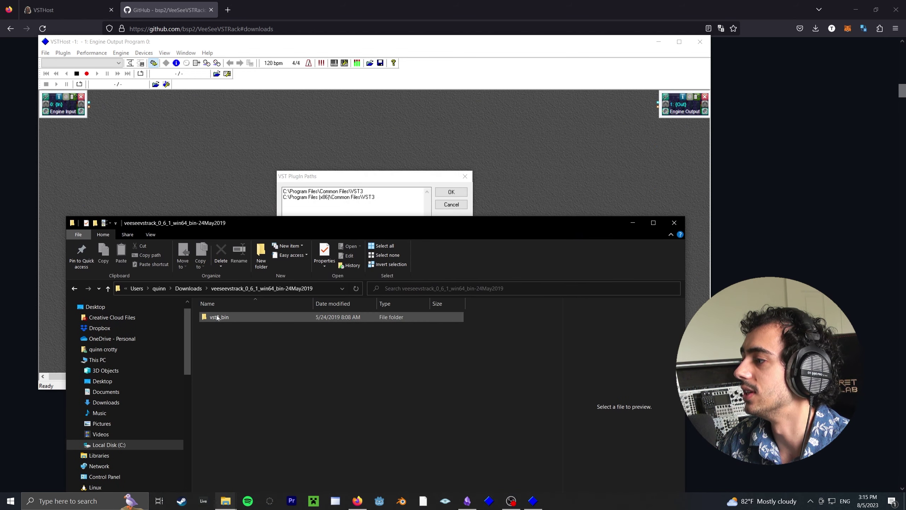
click(309, 209)
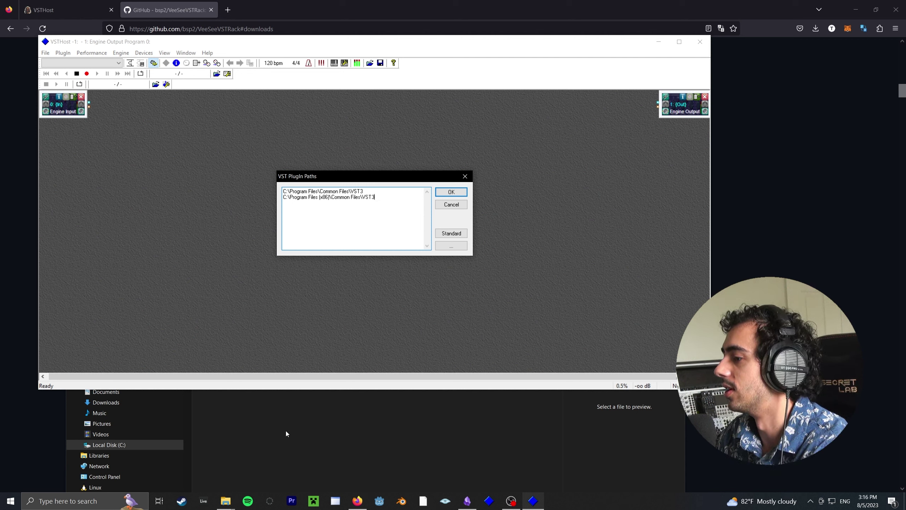
click(856, 10)
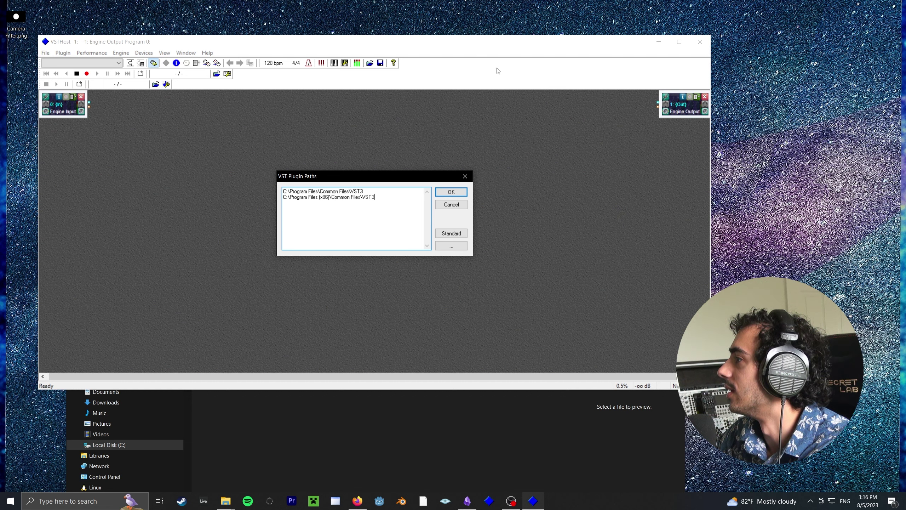
click(452, 207)
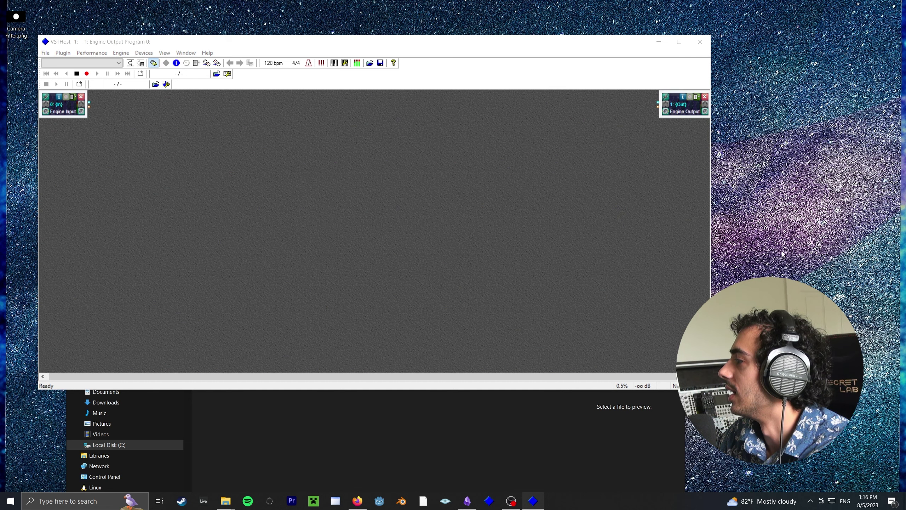
- Clear the remaining windows out of the way and move the vst2_bin folder from the extracted archive to the desktop
click(658, 42)
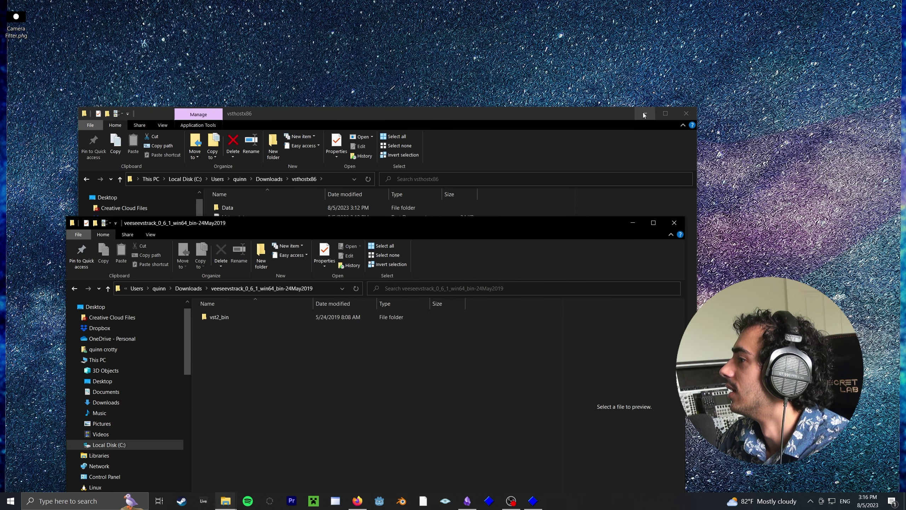
click(645, 113)
drag(222, 317, 302, 109)
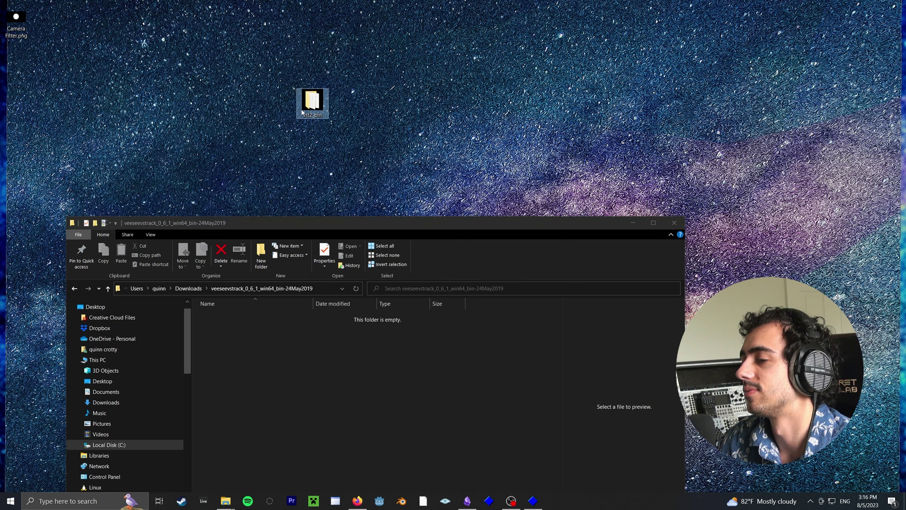
- Return to VSTHost and add the desktop's vst2_bin folder to the VST plug-in paths, keeping the two existing VST3 paths
mouse_move(532, 501)
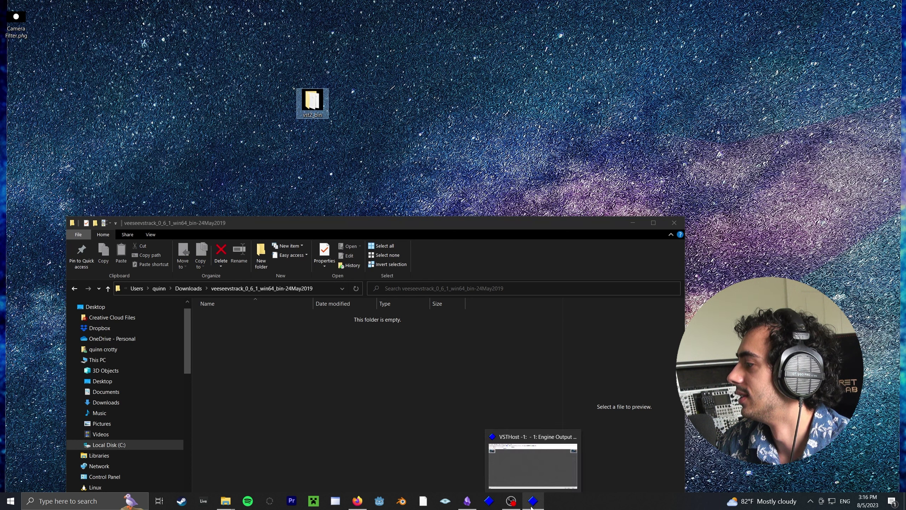
click(533, 461)
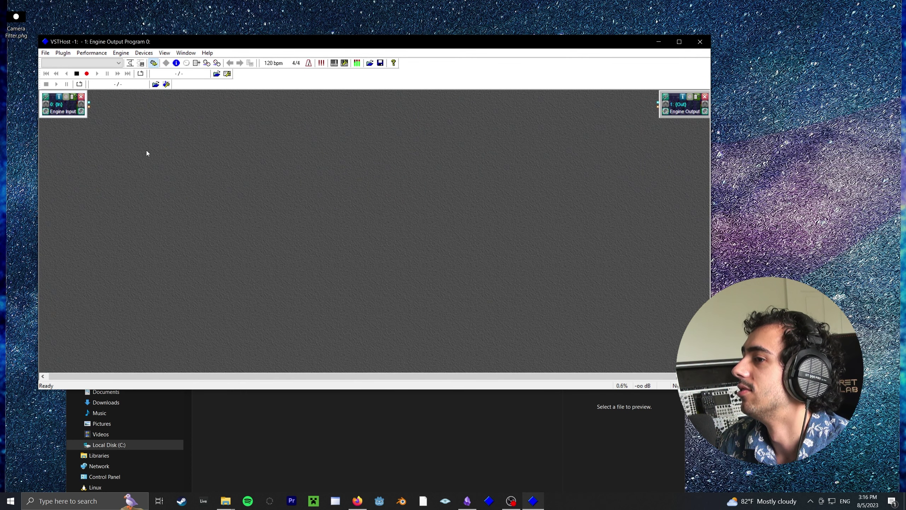
click(46, 53)
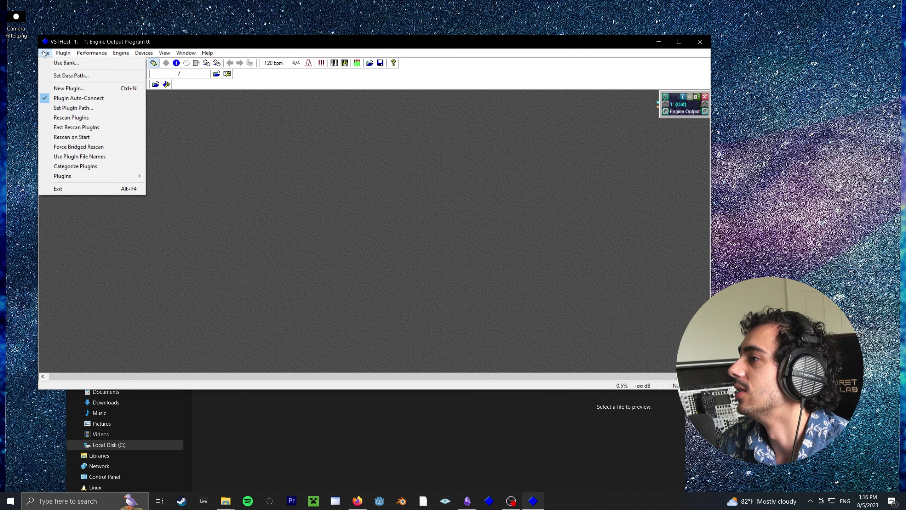
click(73, 108)
click(384, 202)
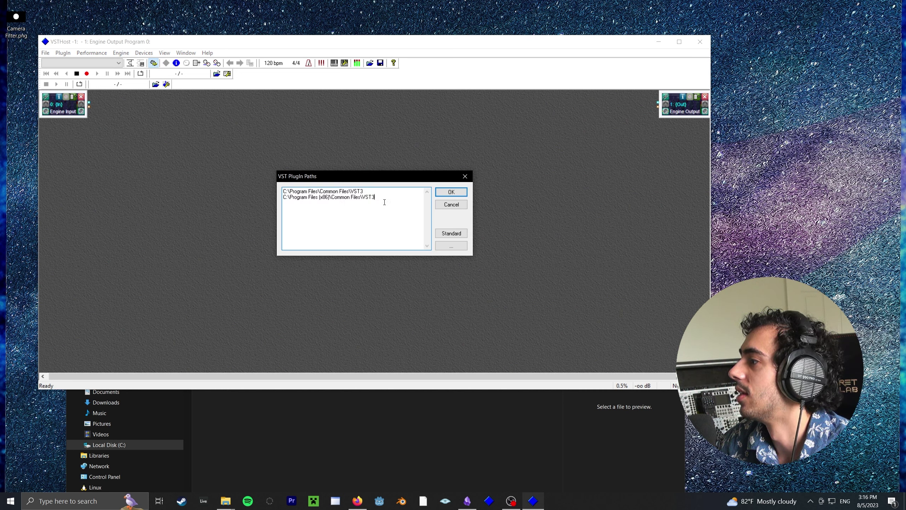
click(451, 246)
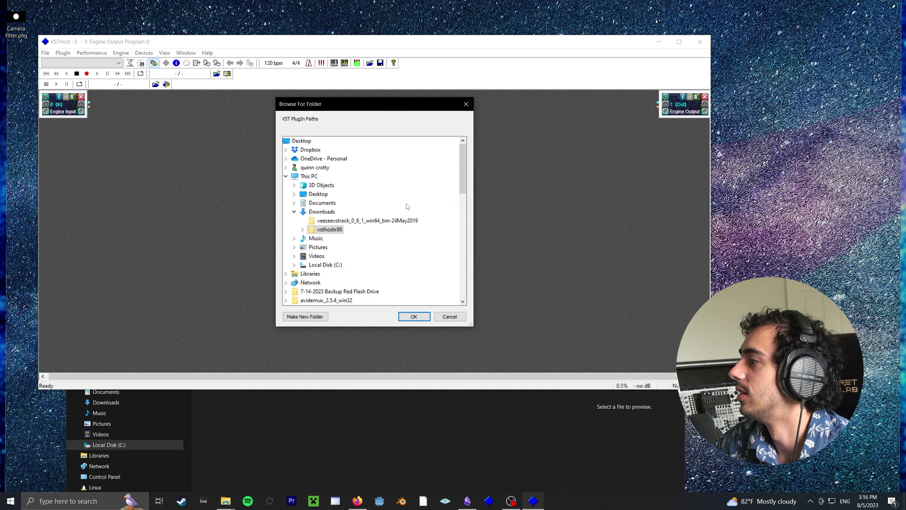
click(295, 211)
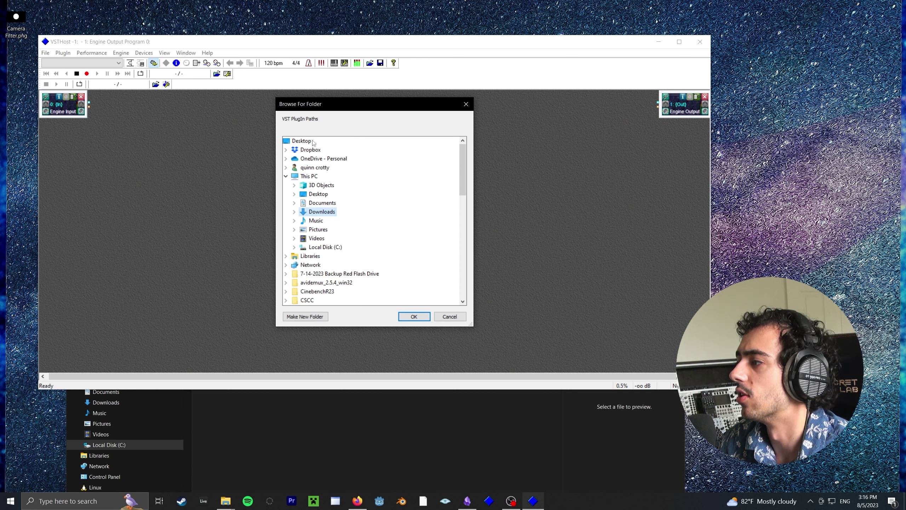
click(295, 194)
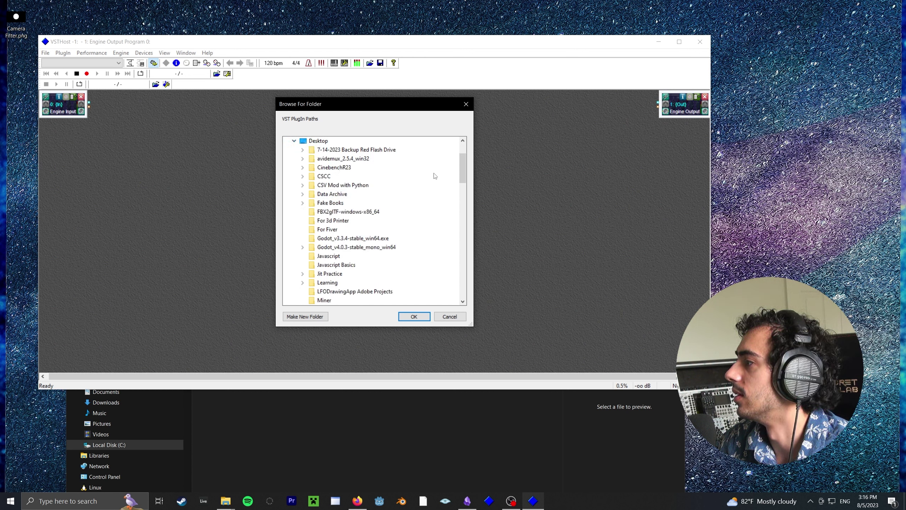
drag(461, 169, 464, 216)
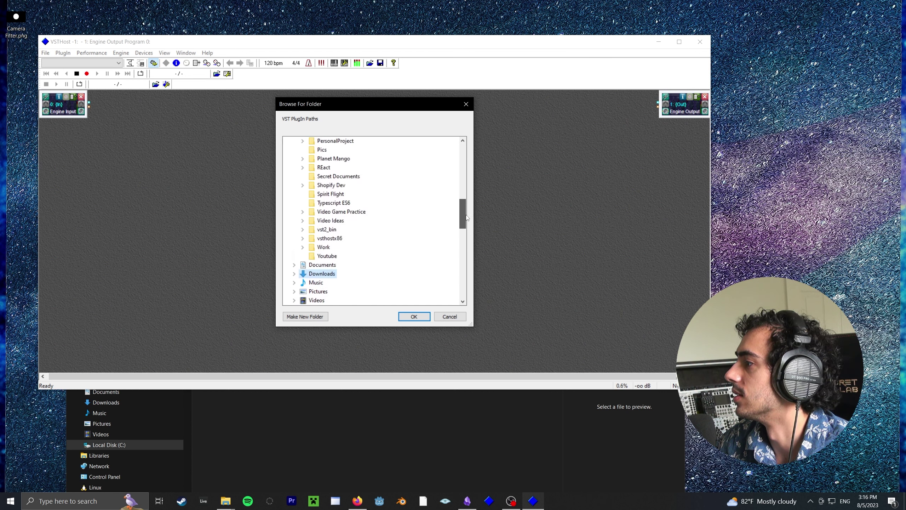
double_click(329, 230)
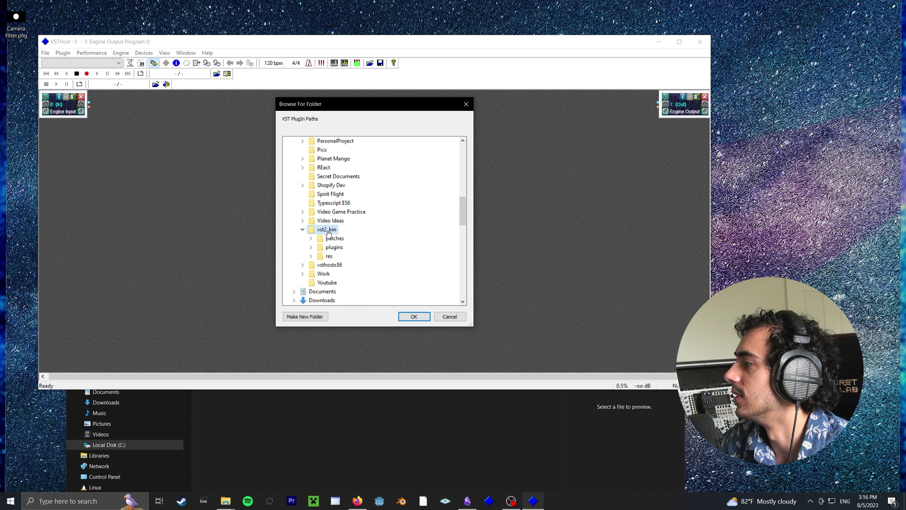
click(409, 314)
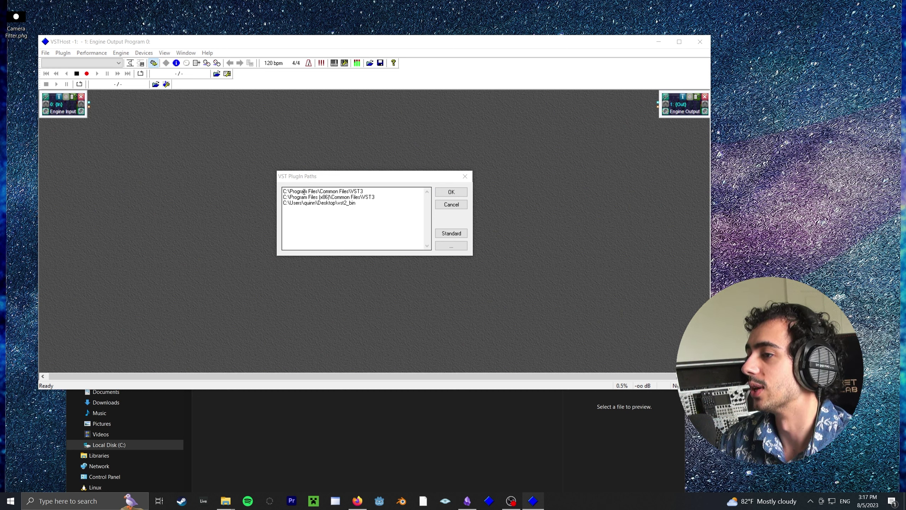
click(442, 194)
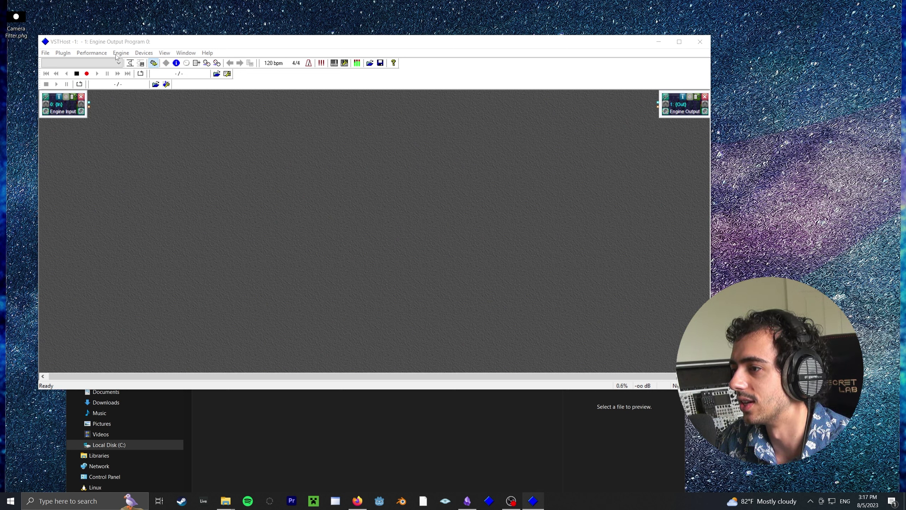
- Set the wave device output port to ASIO: Focusrite USB ASIO
click(145, 106)
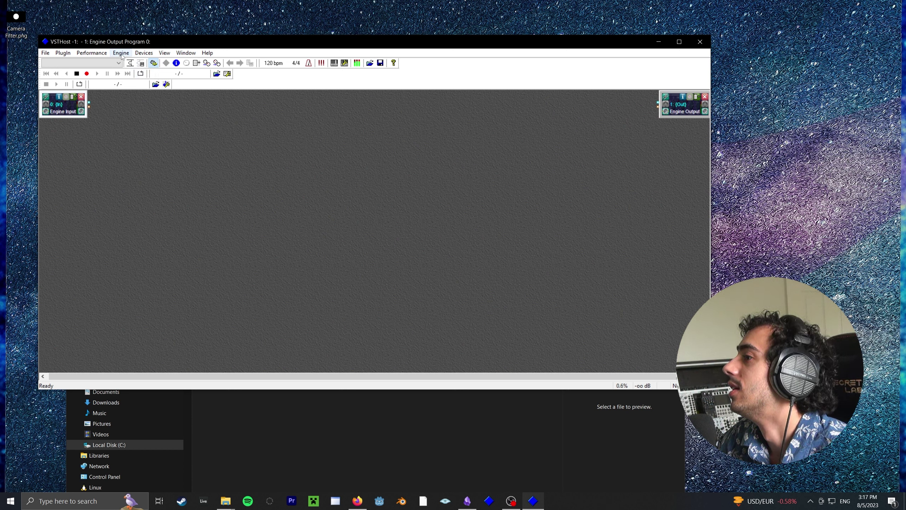
click(139, 53)
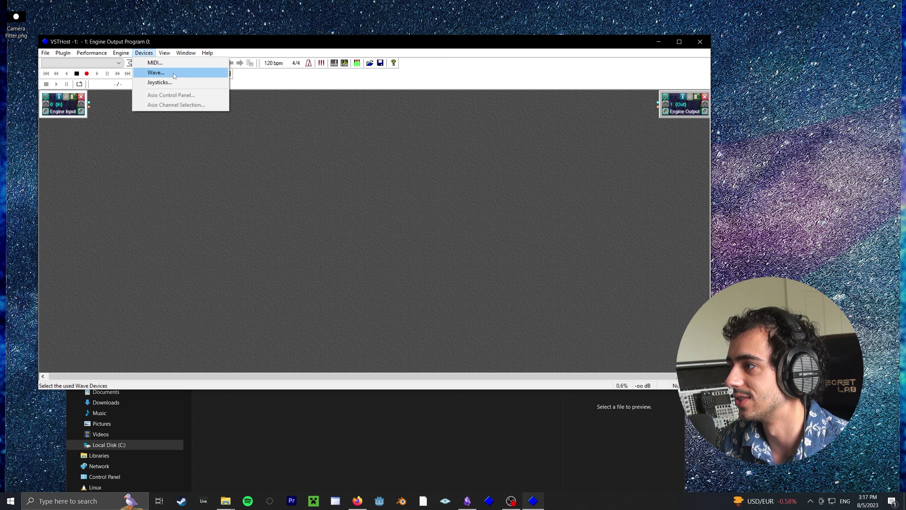
click(154, 73)
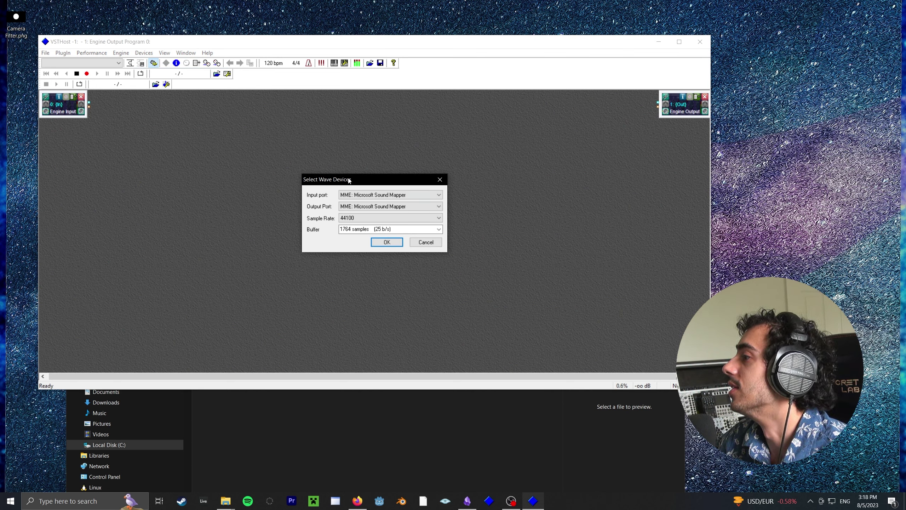
drag(350, 180, 211, 174)
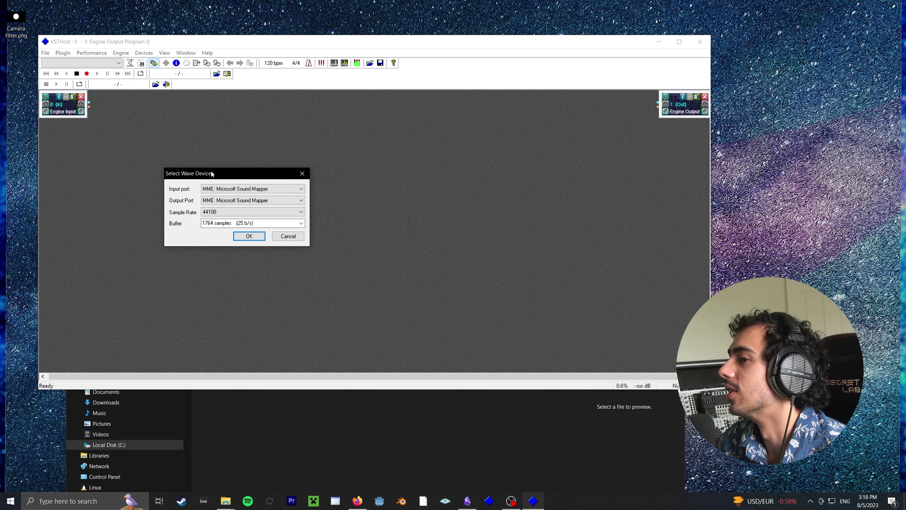
click(221, 201)
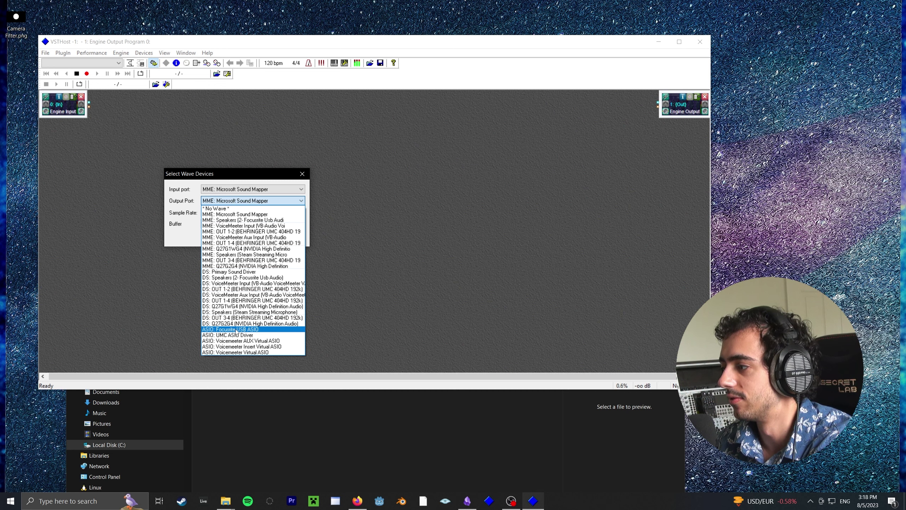
click(237, 330)
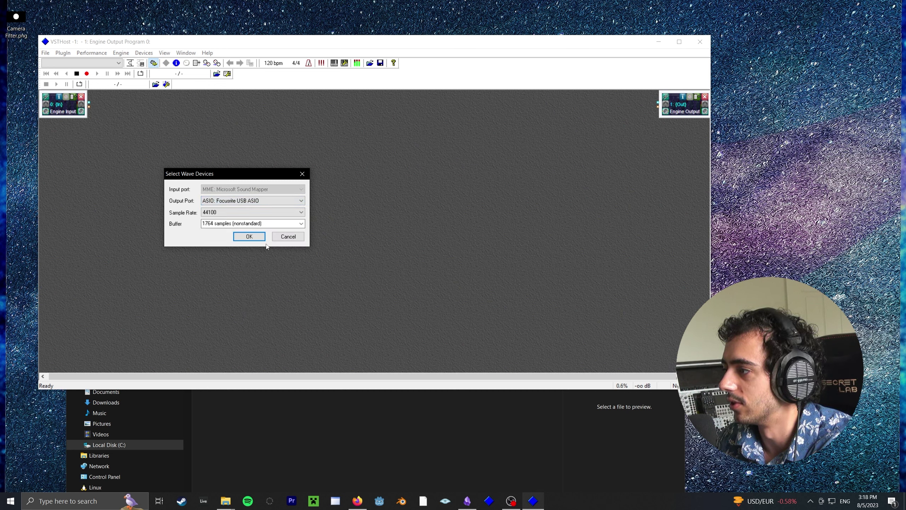
click(250, 237)
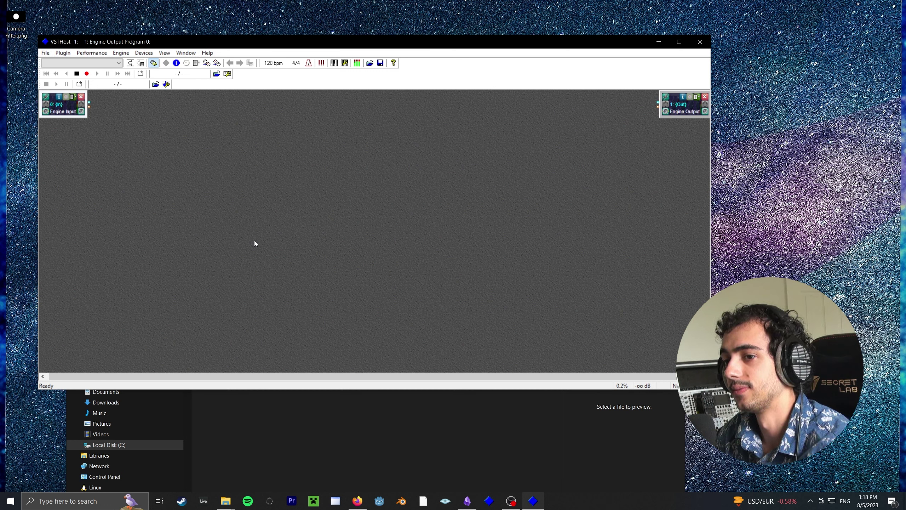
- Load the instrument plug-in VeeSeeVST Rack 0.6.1 I VST2 Plugin v0.4 and place its block between Engine Input and Engine Output
right_click(183, 143)
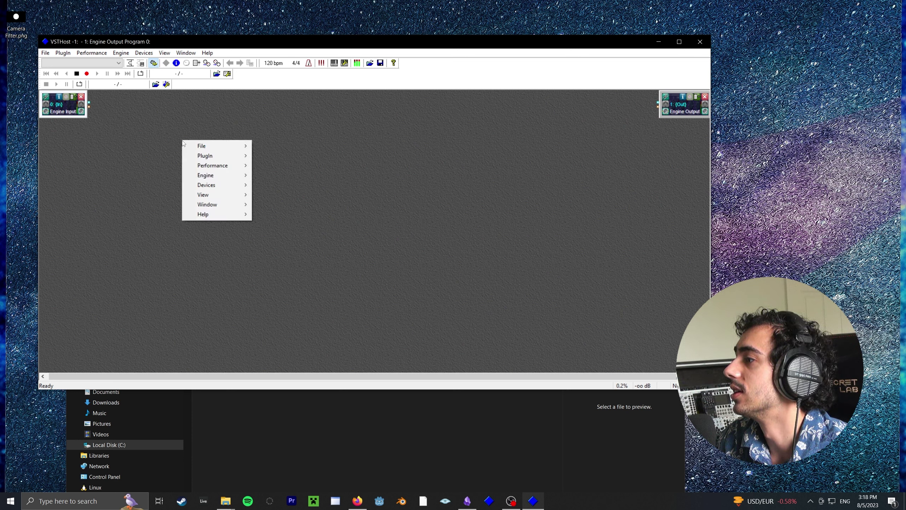
mouse_move(225, 147)
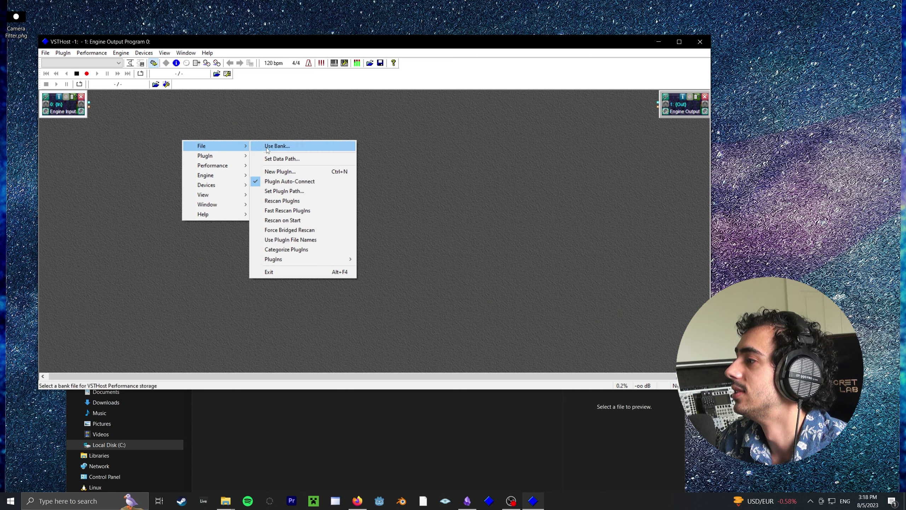
mouse_move(285, 259)
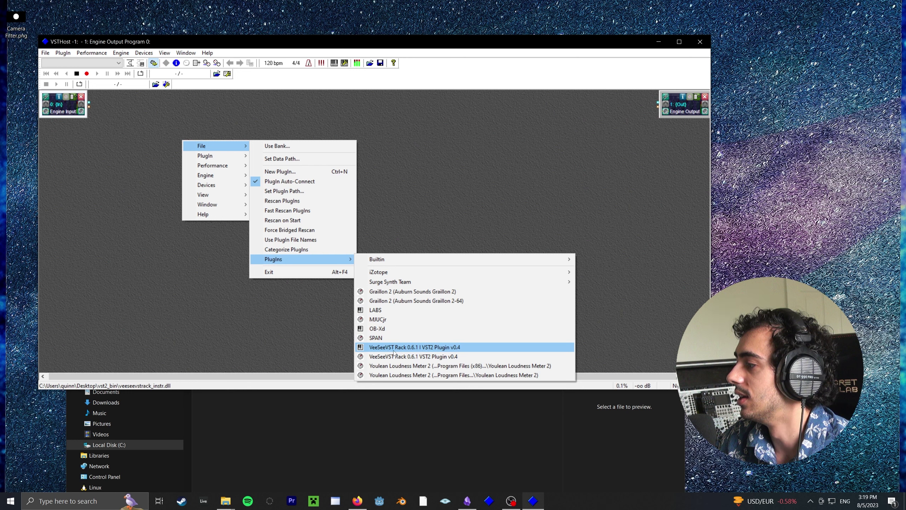
click(369, 348)
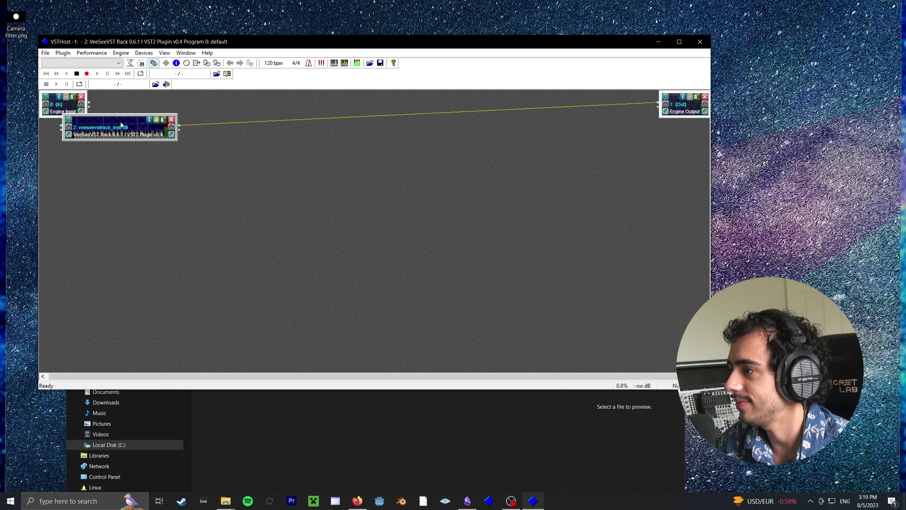
drag(120, 124, 294, 149)
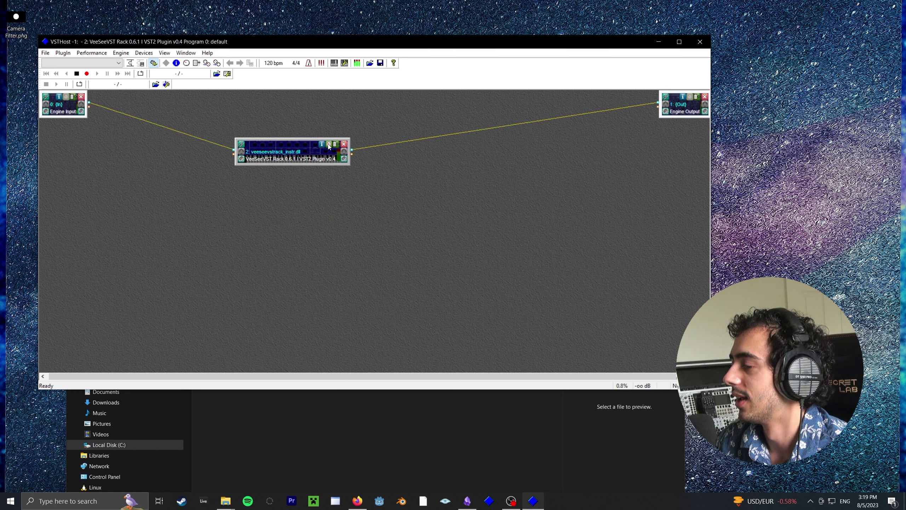
- Reposition the VeeSeeVST Rack block midway between Engine Input and Engine Output and open its plug-in editor
drag(293, 150, 347, 150)
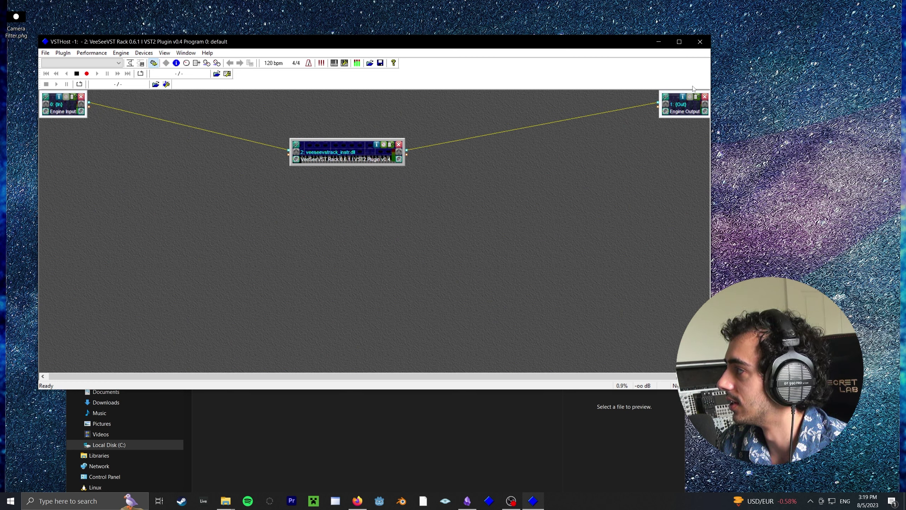
drag(329, 150, 319, 110)
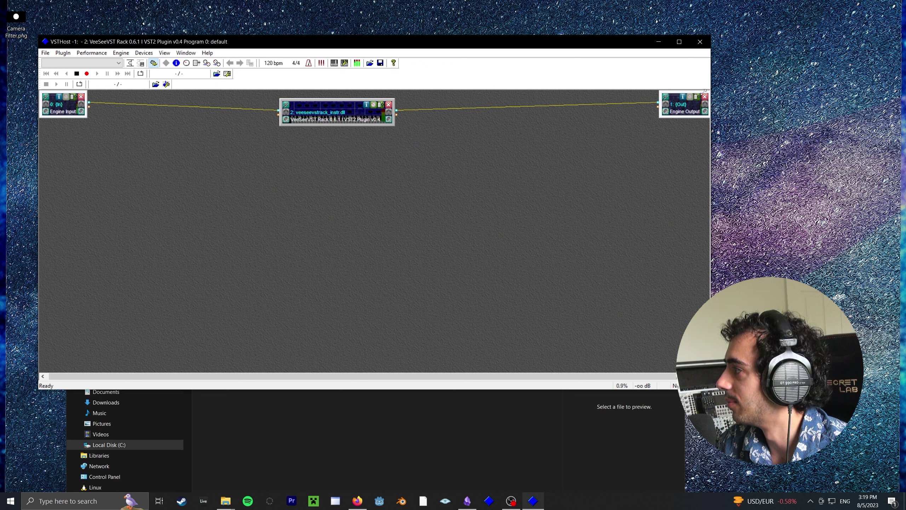
drag(363, 104, 343, 118)
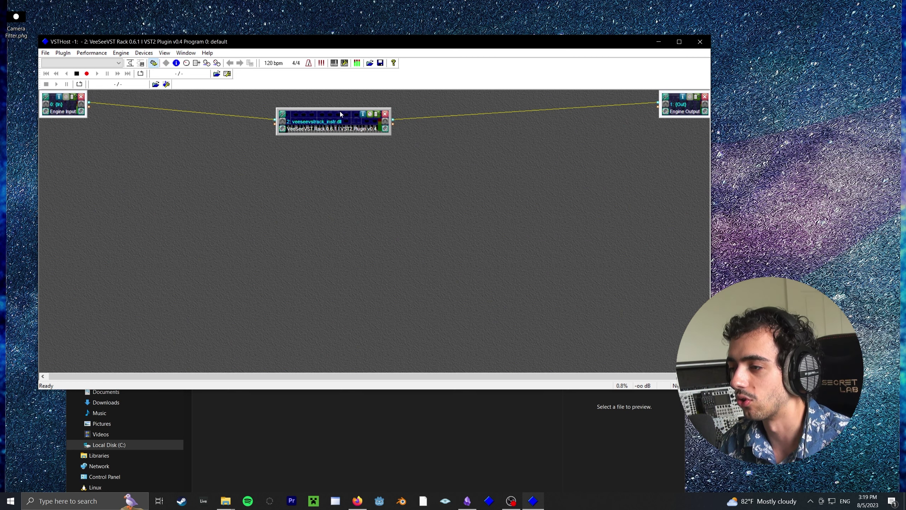
drag(343, 117, 323, 122)
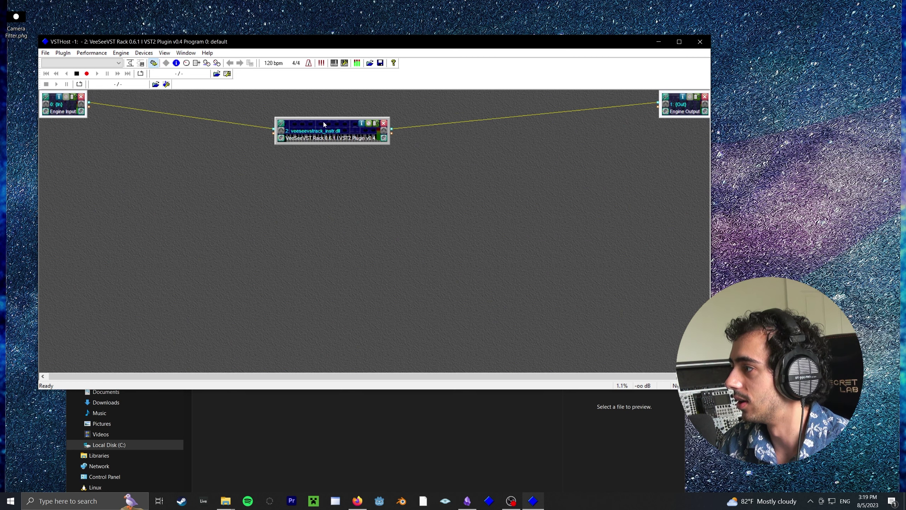
click(370, 124)
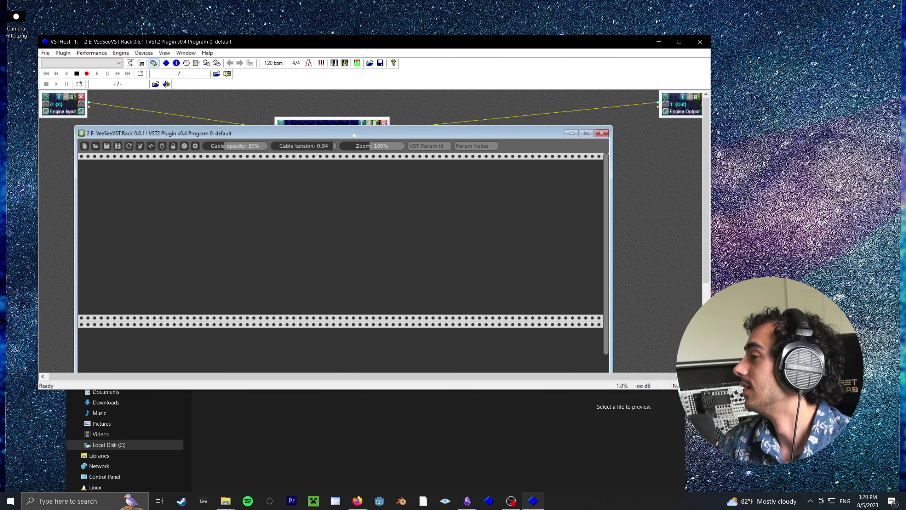
- Maximize the VSTHost window and arrange the rack editor inside it so both full module rows fit
drag(353, 132, 360, 91)
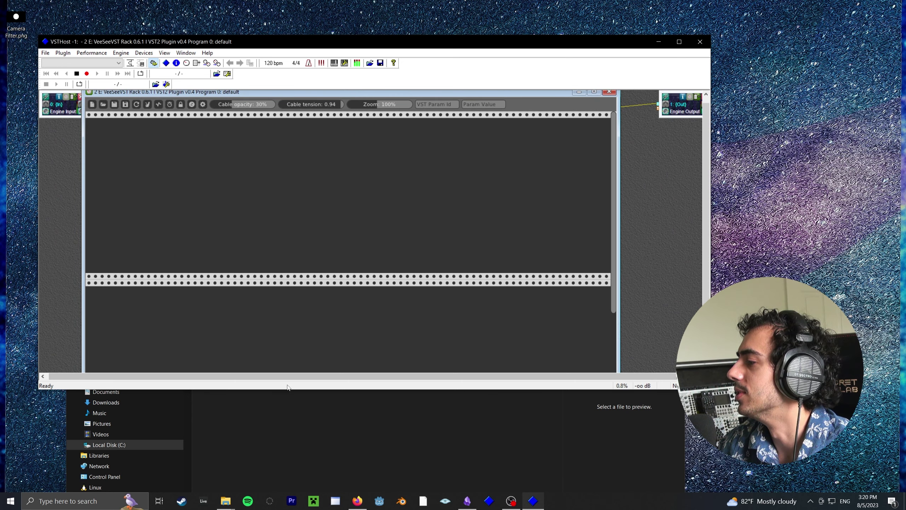
drag(291, 389, 291, 495)
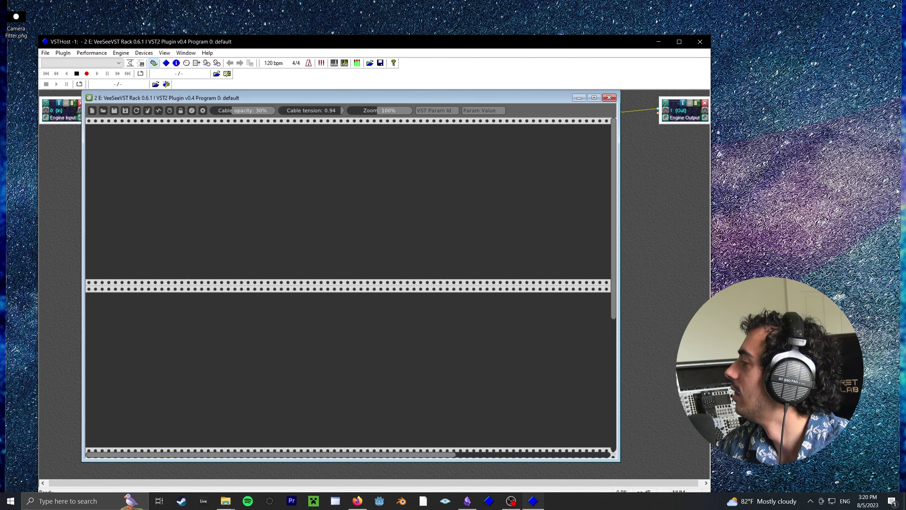
click(679, 41)
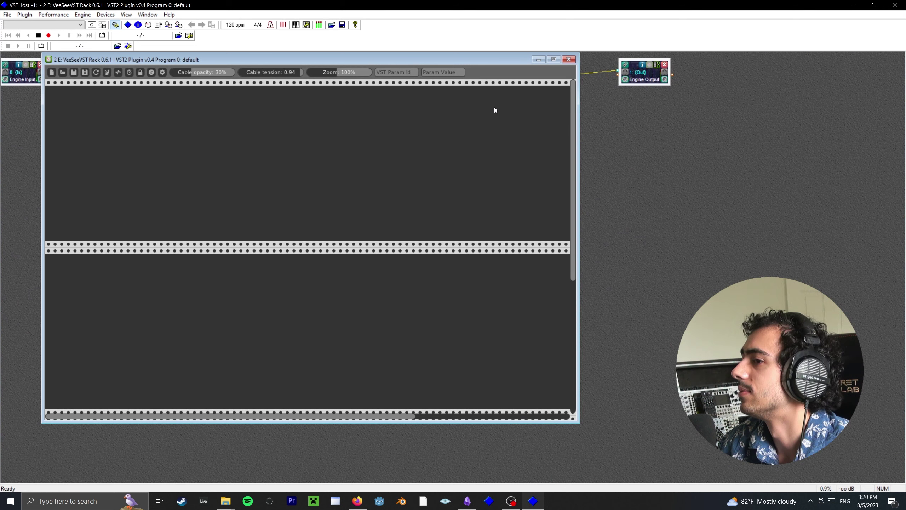
drag(119, 63, 166, 94)
click(148, 14)
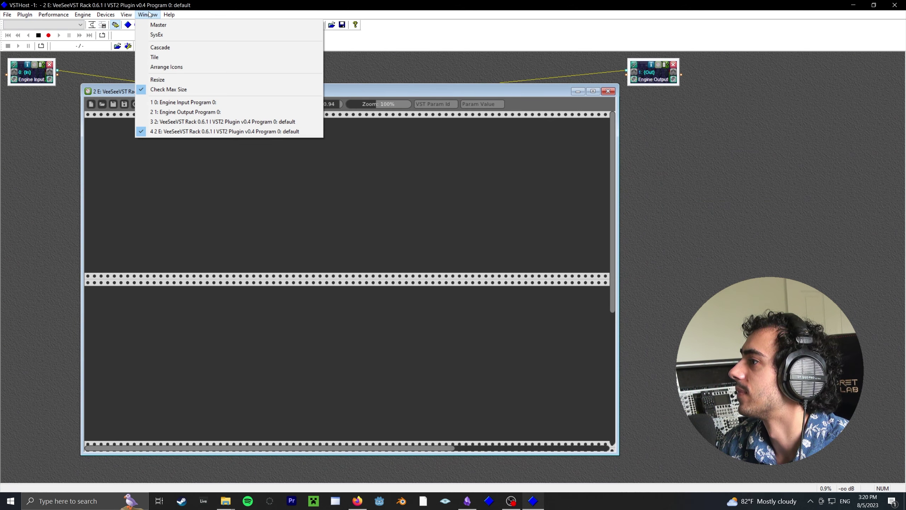
click(149, 14)
drag(245, 91, 272, 87)
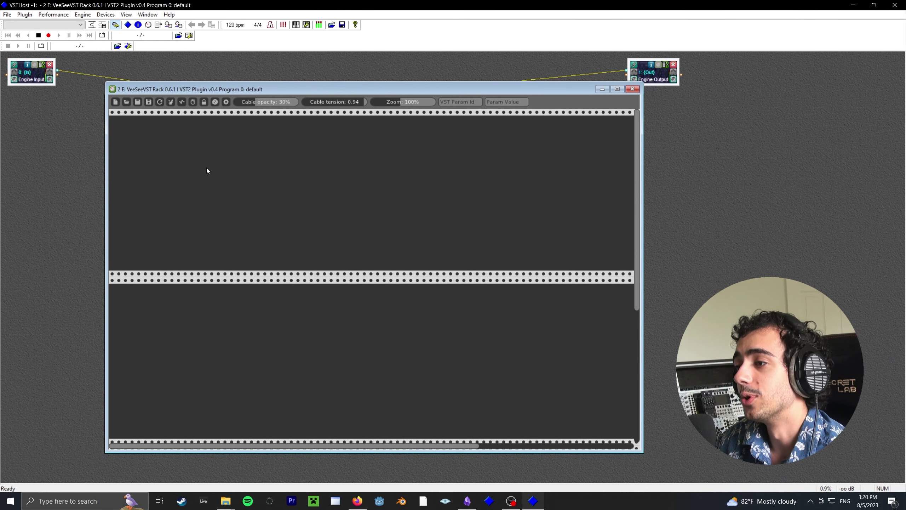
mouse_move(199, 88)
mouse_down()
mouse_move(244, 88)
mouse_move(192, 97)
mouse_up()
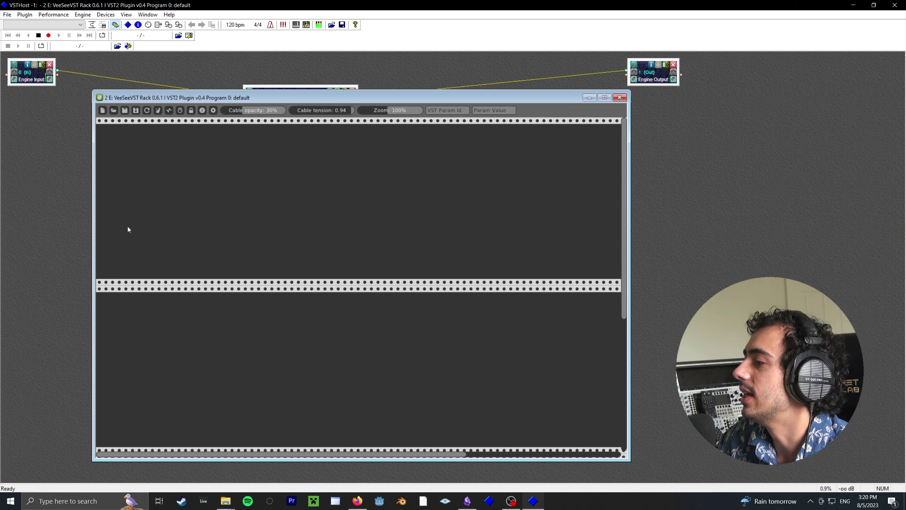
- Search the module browser for VCO and add Fundamental's VCO-1 near the start of the rack's first row
right_click(157, 185)
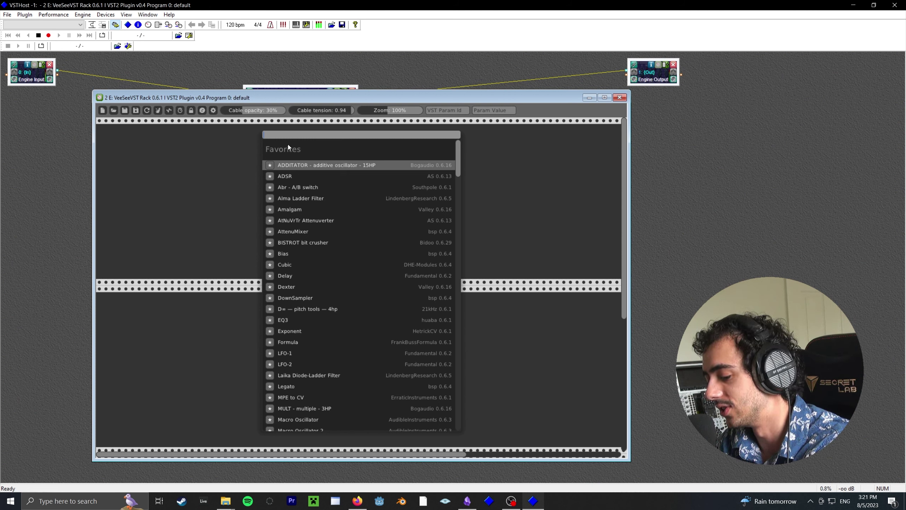
text(VCO)
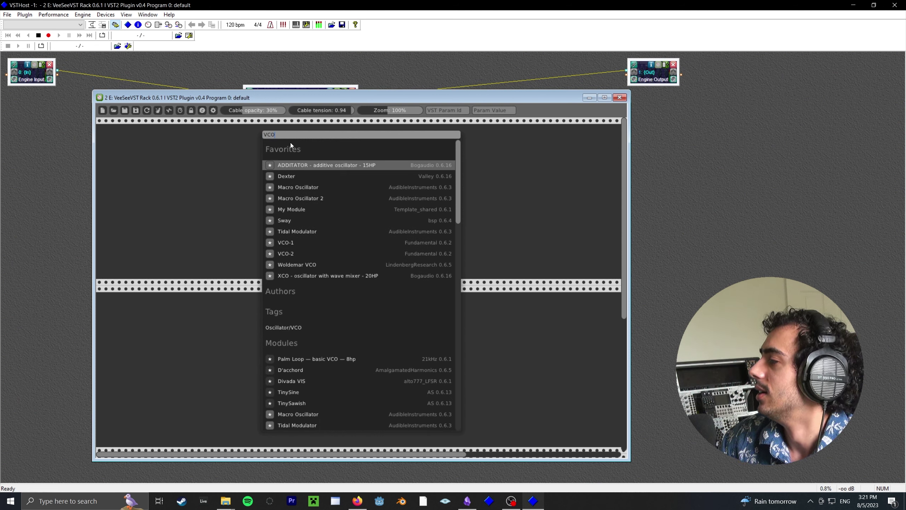
click(287, 243)
mouse_move(142, 132)
mouse_down()
mouse_move(134, 129)
mouse_move(155, 129)
mouse_up()
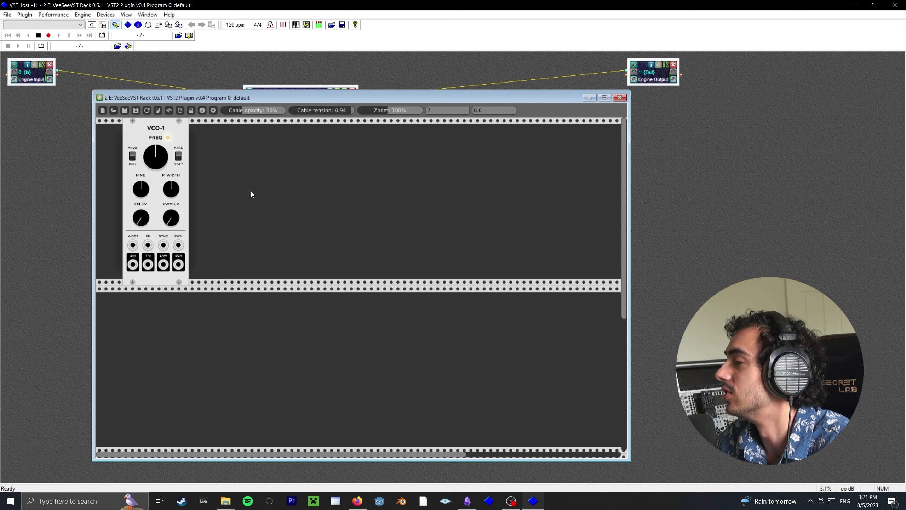
- Search the modules for vca, add Fundamental's VCA-1 and place it directly beside VCO-1
right_click(250, 171)
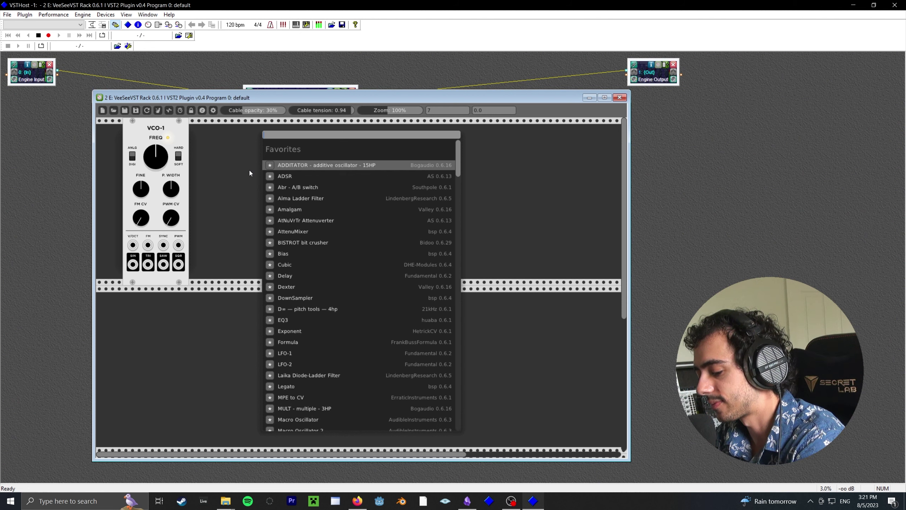
text(vca)
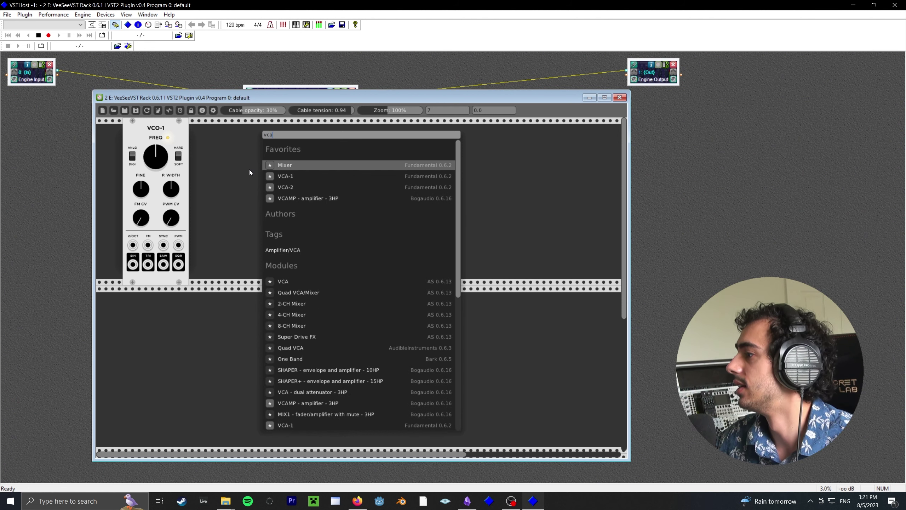
click(292, 176)
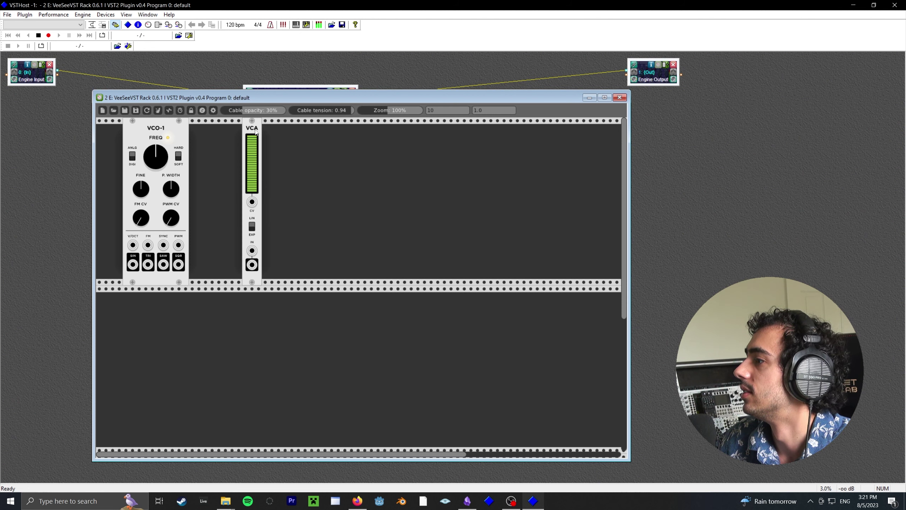
drag(254, 130, 207, 131)
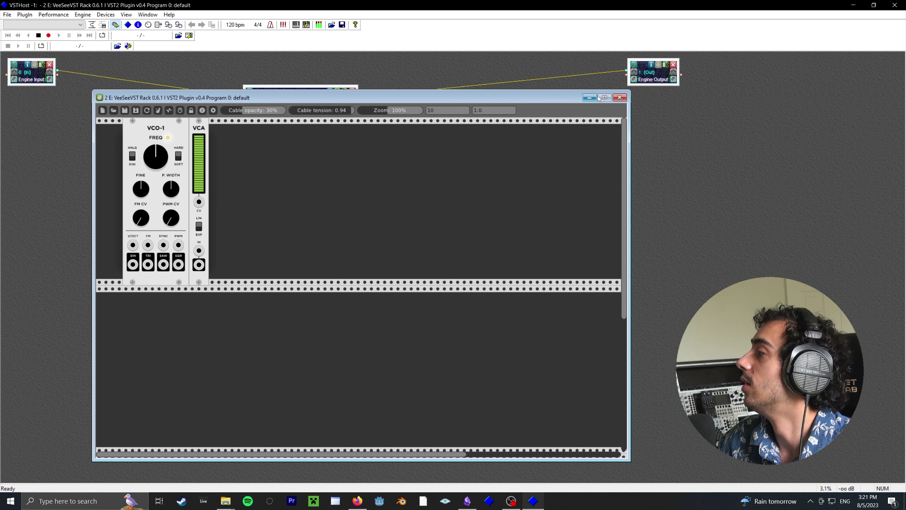
- Search the modules for Audio and add the Core Audio module to the first row, leaving a gap after the VCA
right_click(311, 173)
text(A)
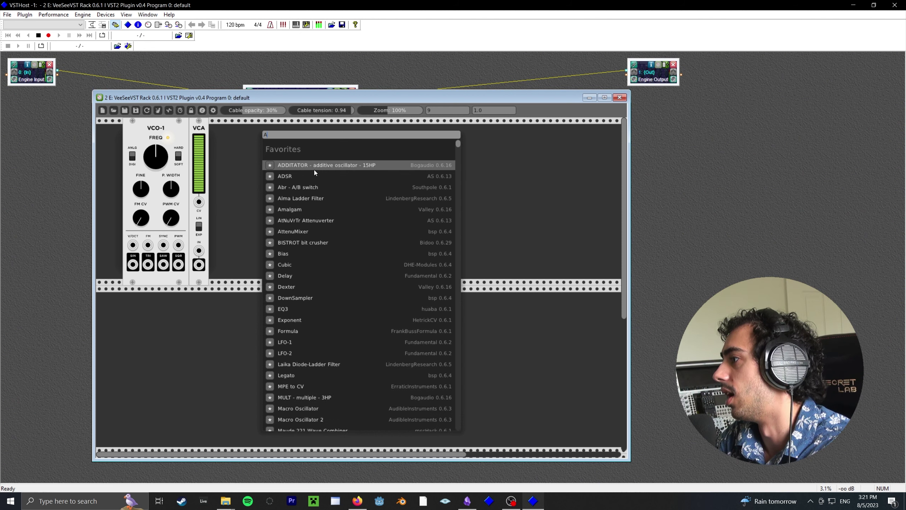
text(udio)
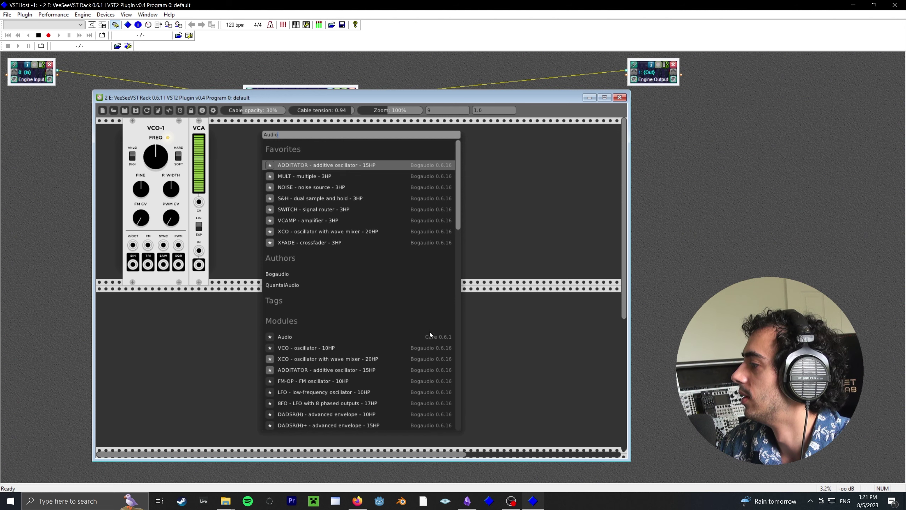
click(288, 338)
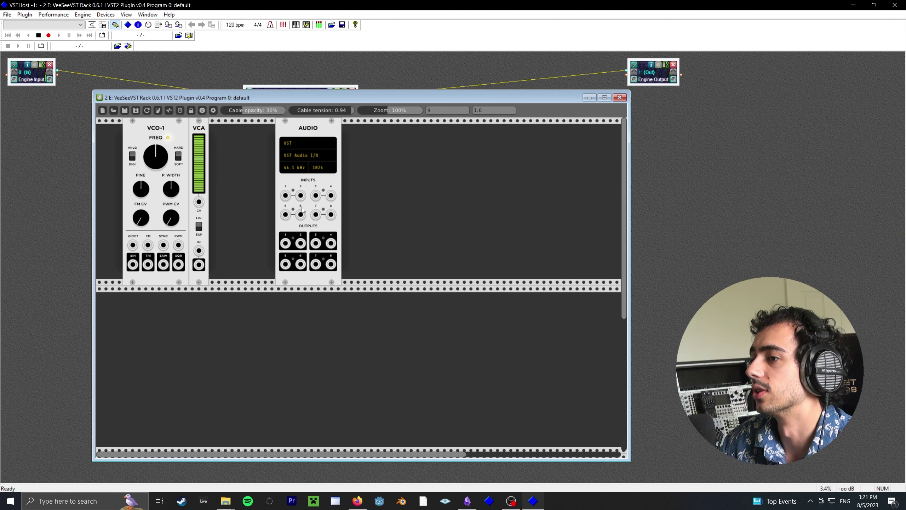
drag(310, 138, 328, 139)
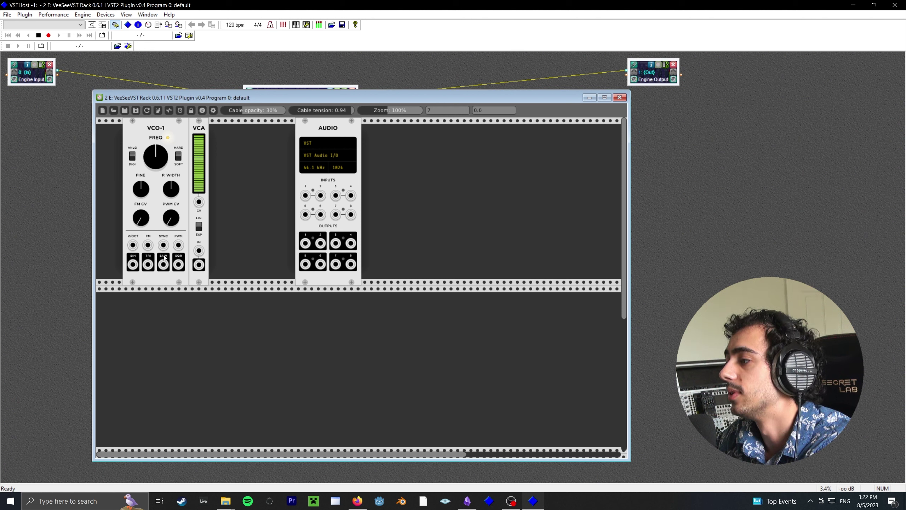
- Patch VCO-1's TRI output into the VCA's IN jack and lower the VCA level to about 0.34
drag(137, 259, 215, 293)
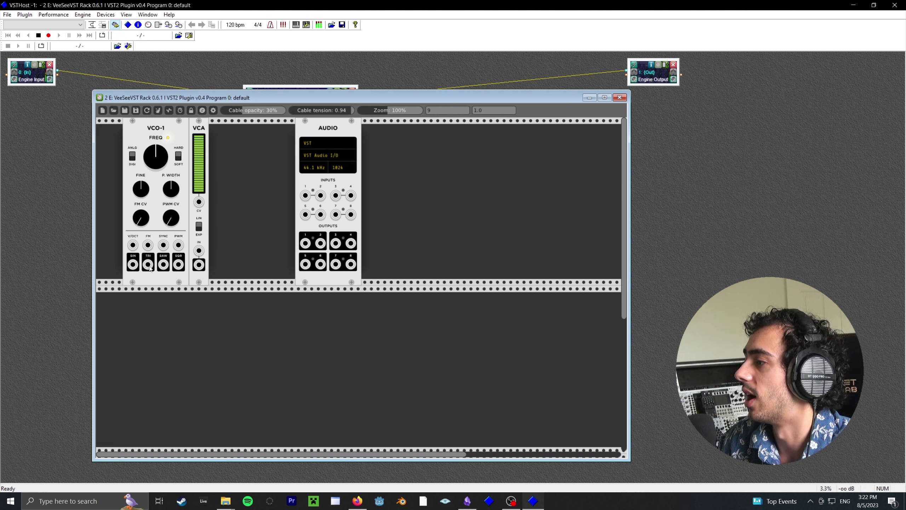
drag(150, 268, 201, 252)
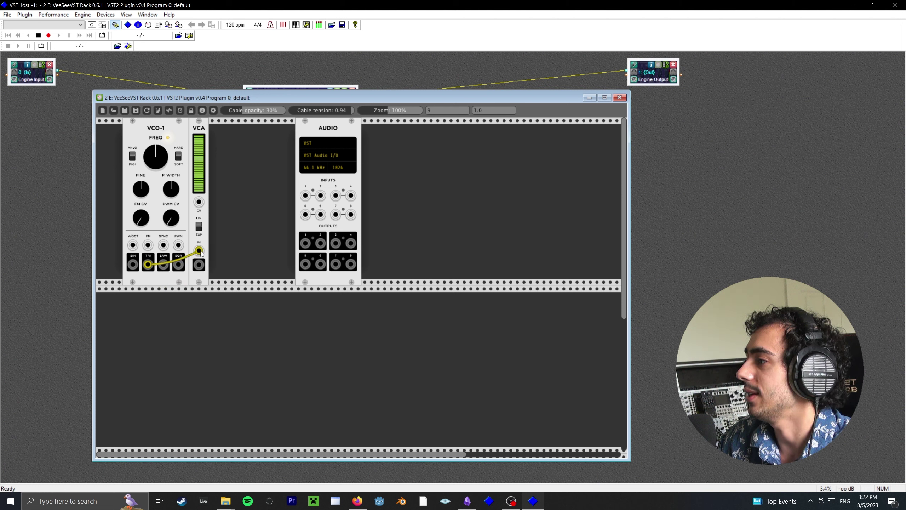
drag(201, 253, 199, 251)
drag(199, 137, 198, 174)
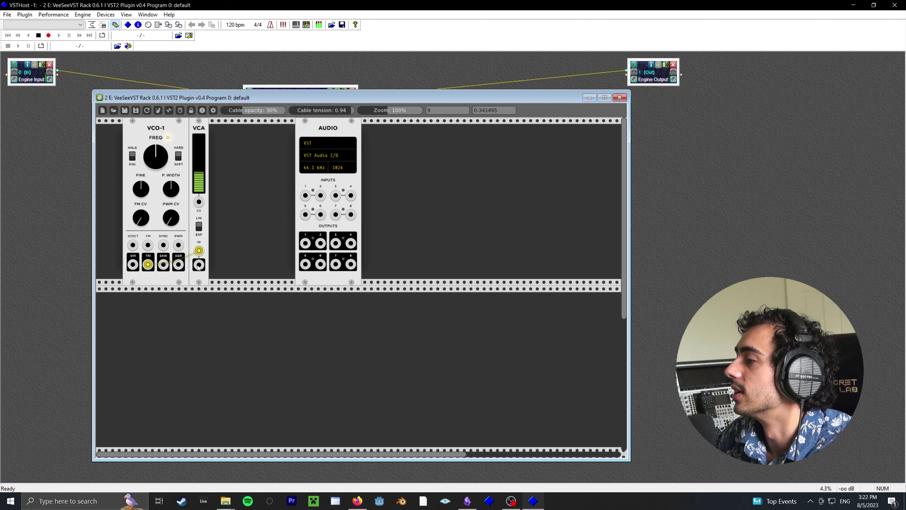
- Patch the VCA output to Audio inputs 1 and 2 and reduce the VCA level to about 0.14
drag(198, 266, 306, 196)
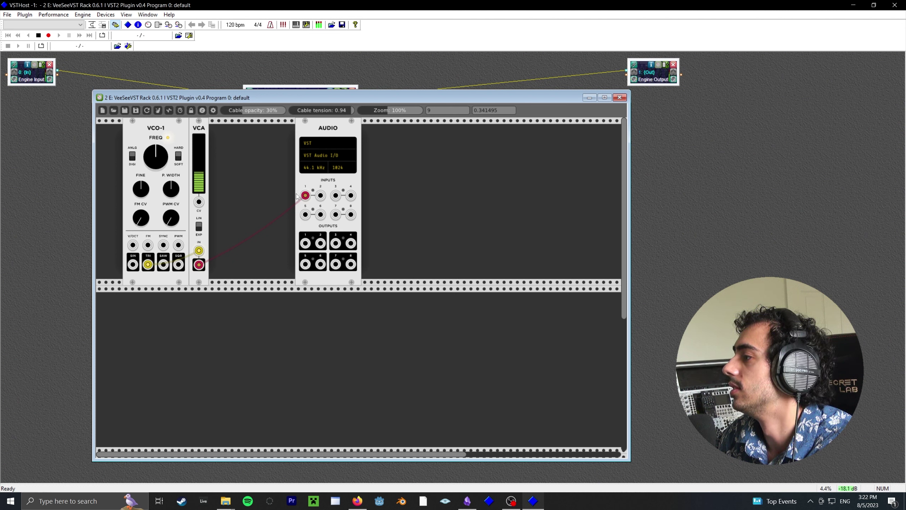
drag(199, 265, 320, 197)
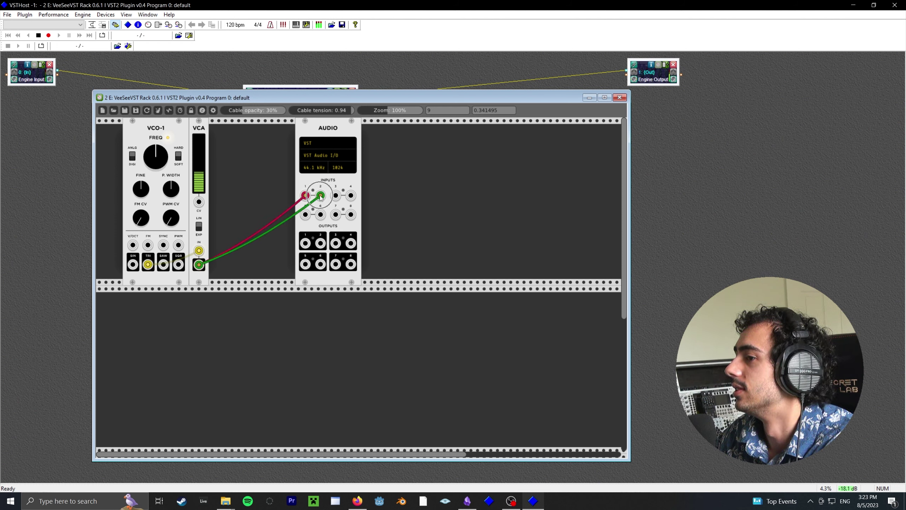
mouse_move(200, 181)
mouse_down()
mouse_move(209, 196)
mouse_move(202, 186)
mouse_up()
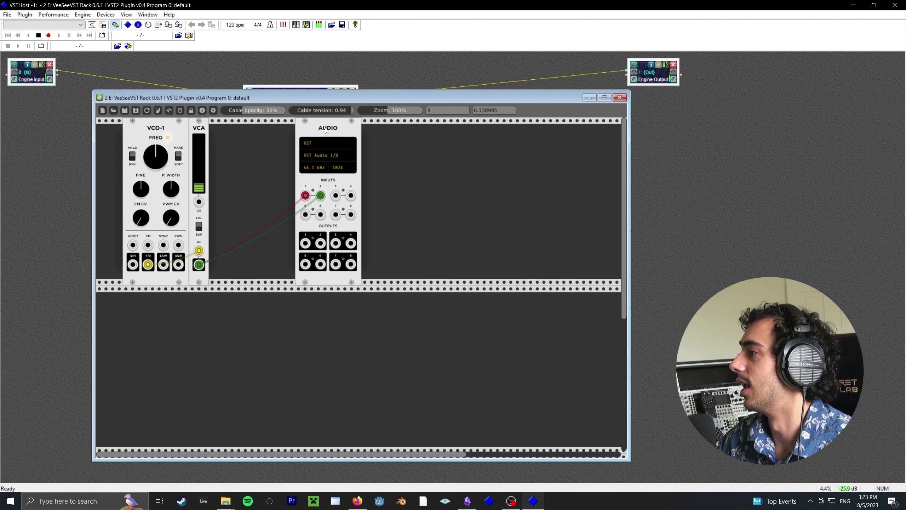
- Spread the first row out by moving the Audio module well away from the VCA and the VCA slightly off VCO-1
drag(326, 135, 485, 135)
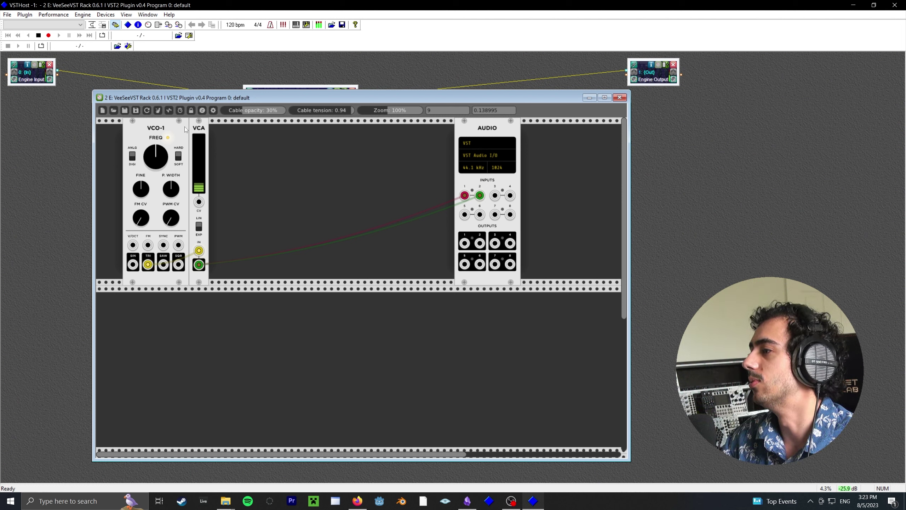
mouse_move(197, 134)
mouse_down()
mouse_move(243, 134)
mouse_move(211, 135)
mouse_up()
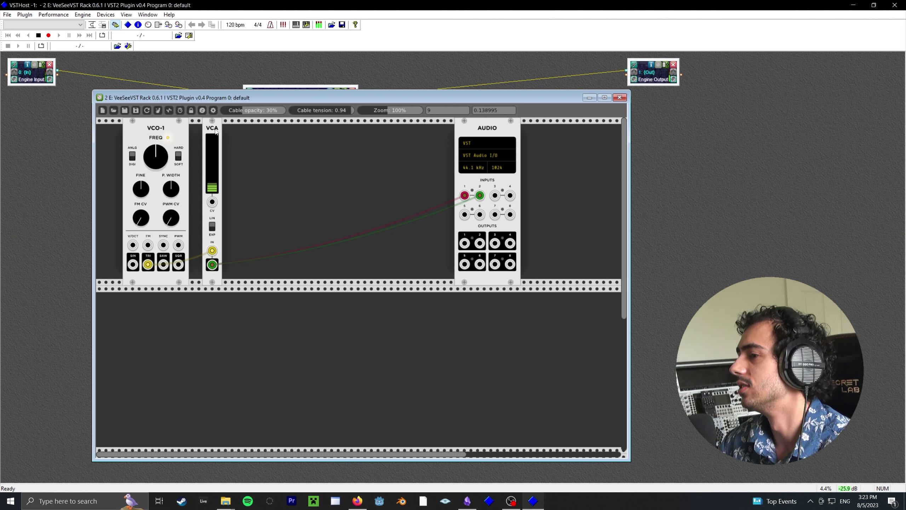
- Search the modules for envelope, add the AS ADSR and place it in the second row, below the gap between VCA and Audio
right_click(211, 358)
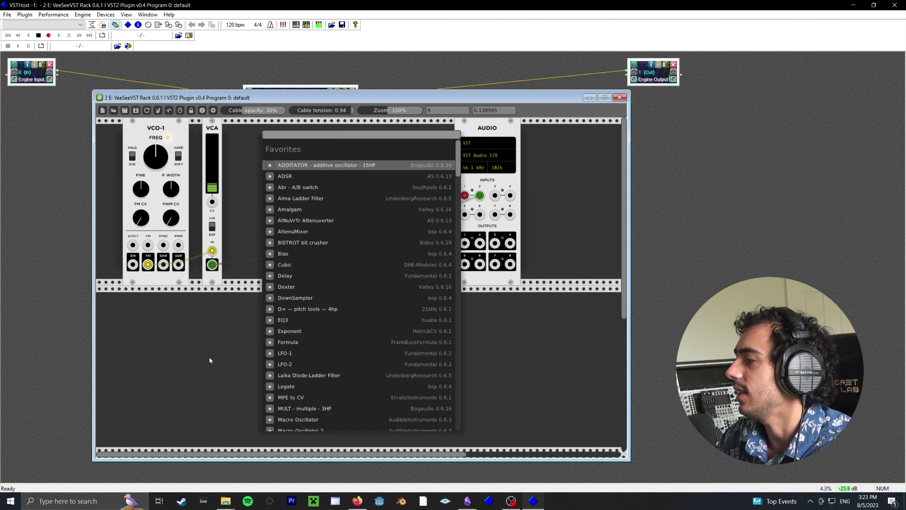
text(env)
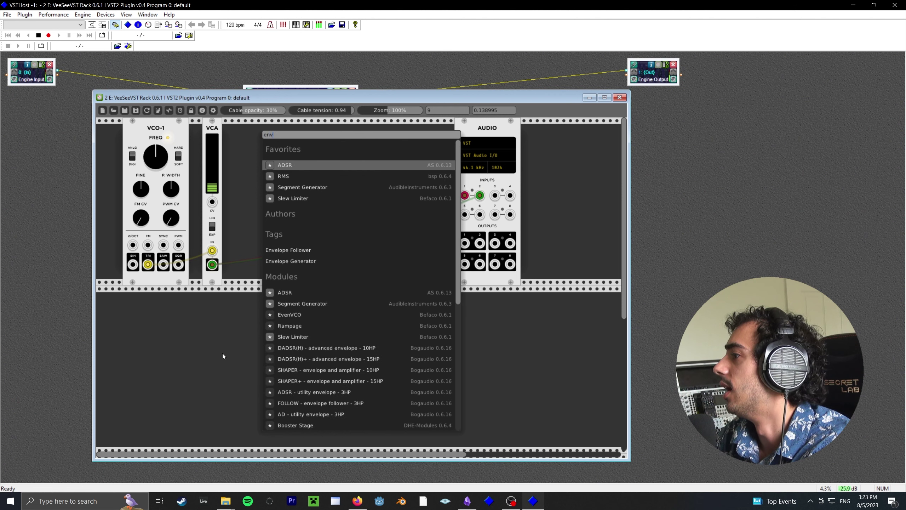
text(elope)
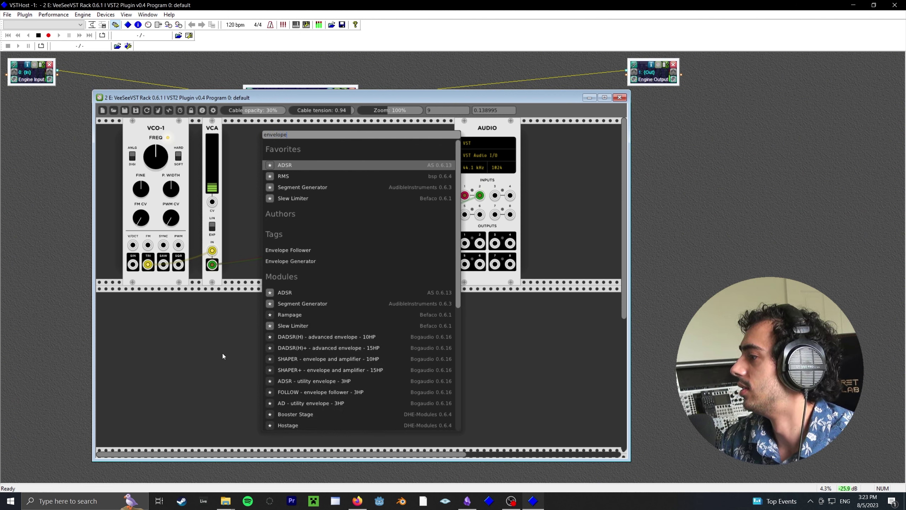
click(289, 294)
drag(255, 301, 264, 391)
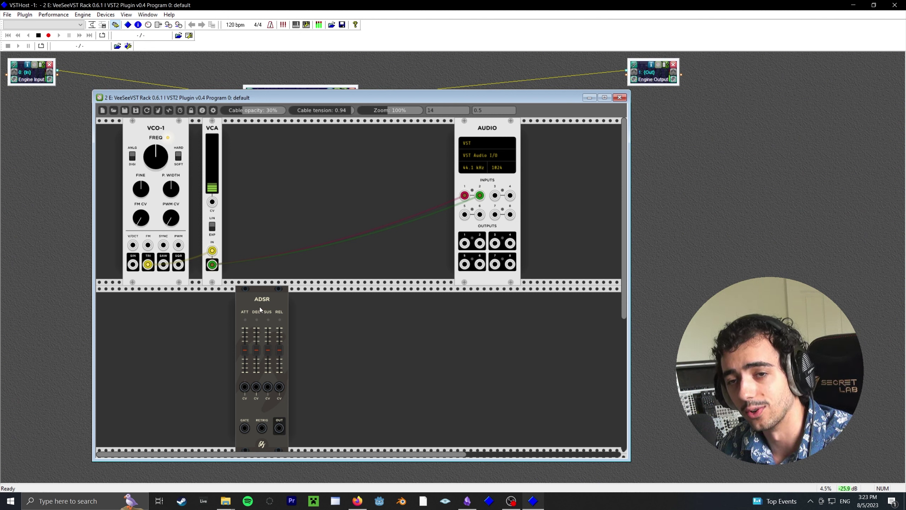
drag(258, 303, 317, 303)
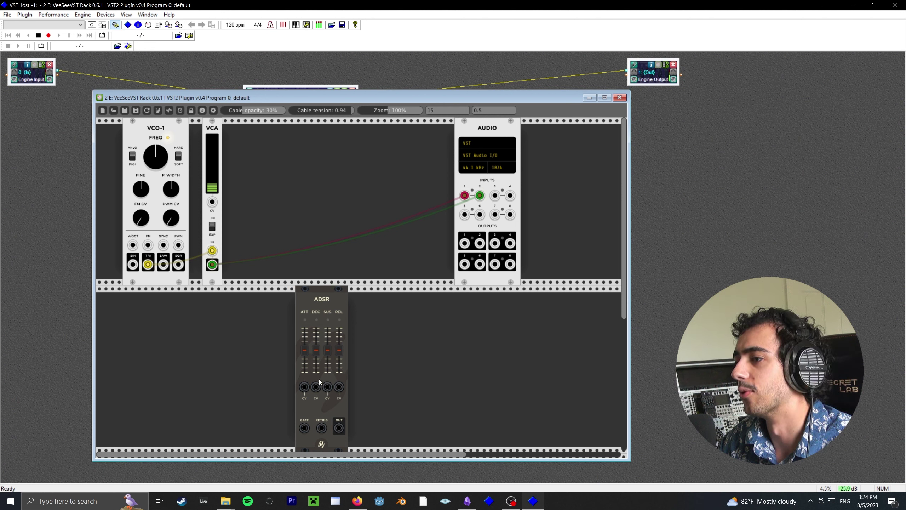
- Search the modules for lfo, add the Fundamental LFO-1 beside the ADSR and patch its SQR output into the ADSR's GATE
right_click(225, 348)
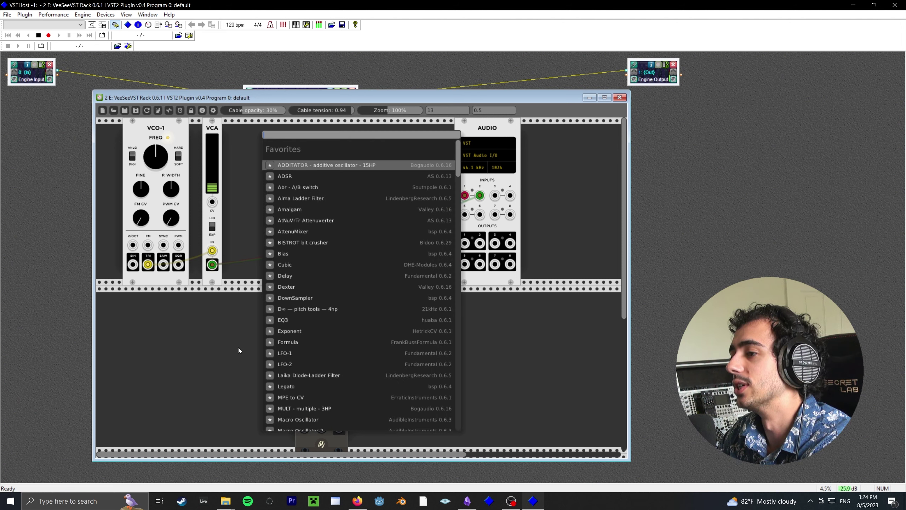
text(lfo)
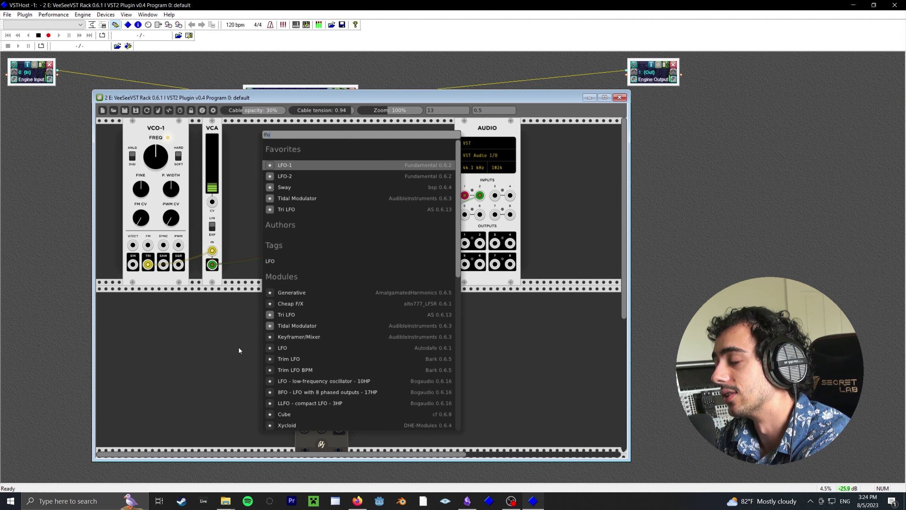
click(296, 166)
drag(214, 300, 246, 300)
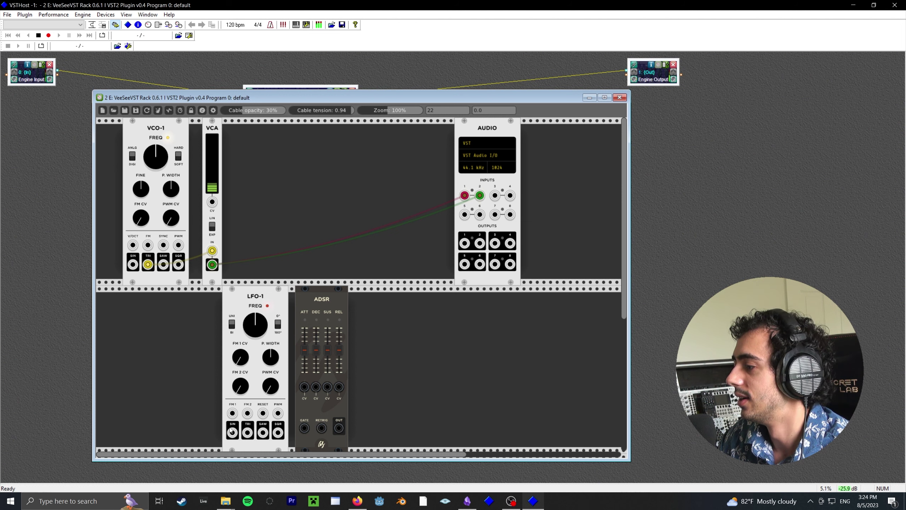
drag(278, 433, 305, 379)
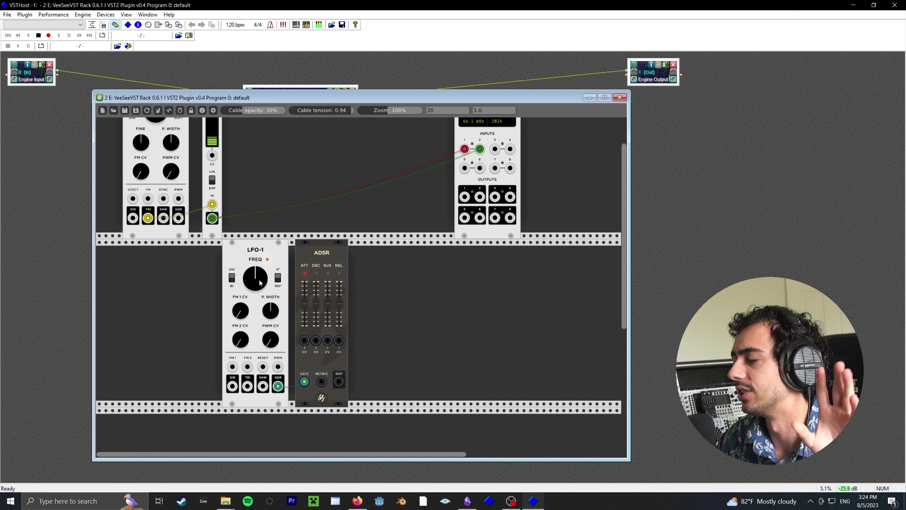
- Raise LFO-1's frequency slightly and close the gap by moving the ADSR directly against LFO-1
mouse_move(260, 283)
mouse_down()
mouse_move(260, 296)
mouse_move(259, 283)
mouse_up()
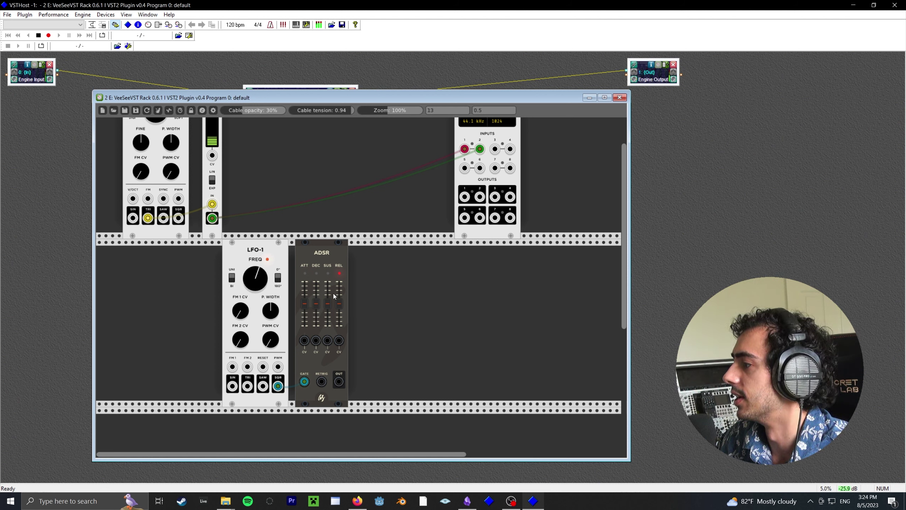
drag(323, 256, 314, 255)
scroll(327, 287, up, 3)
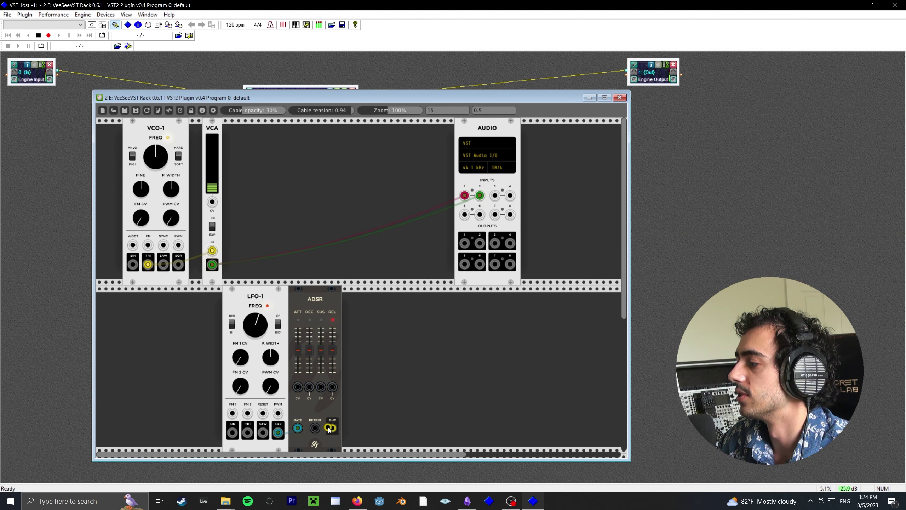
- Patch the ADSR's OUT into the VCA's CV jack and raise the VCA level to about 0.47
drag(332, 428, 212, 202)
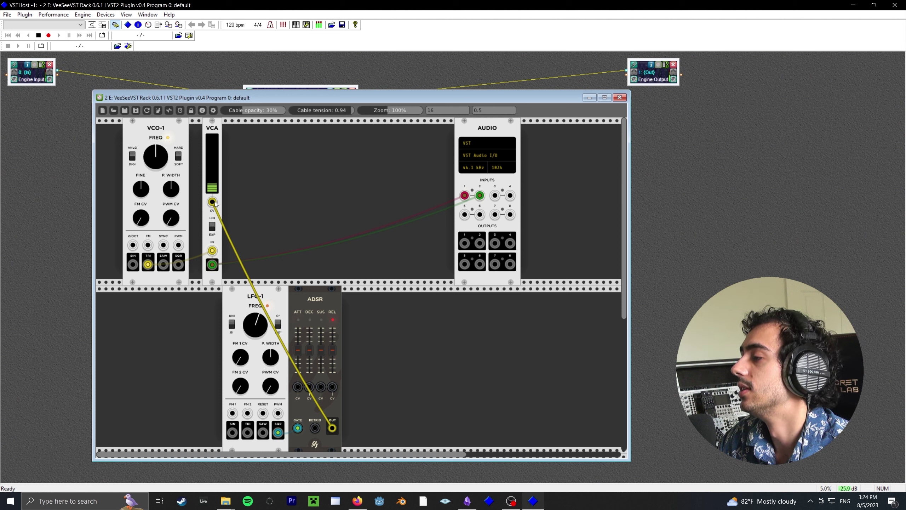
click(211, 188)
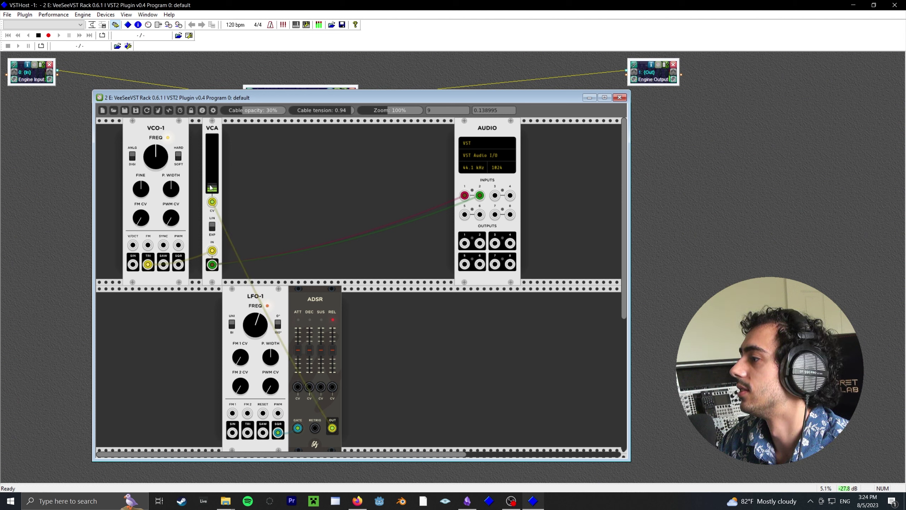
drag(210, 187, 210, 165)
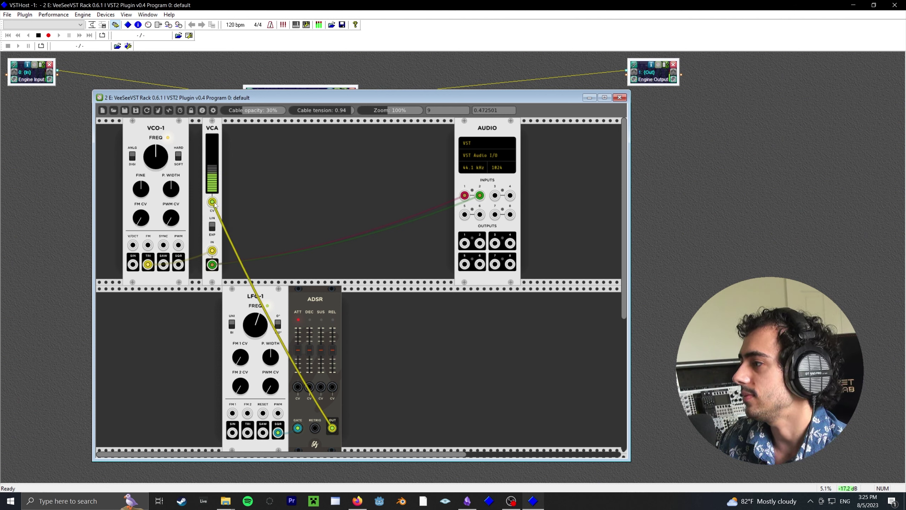
- Shorten the ADSR's attack and lower its release to about 0.14, and reduce LFO-1's frequency to about 0.325
drag(299, 349, 332, 372)
click(260, 329)
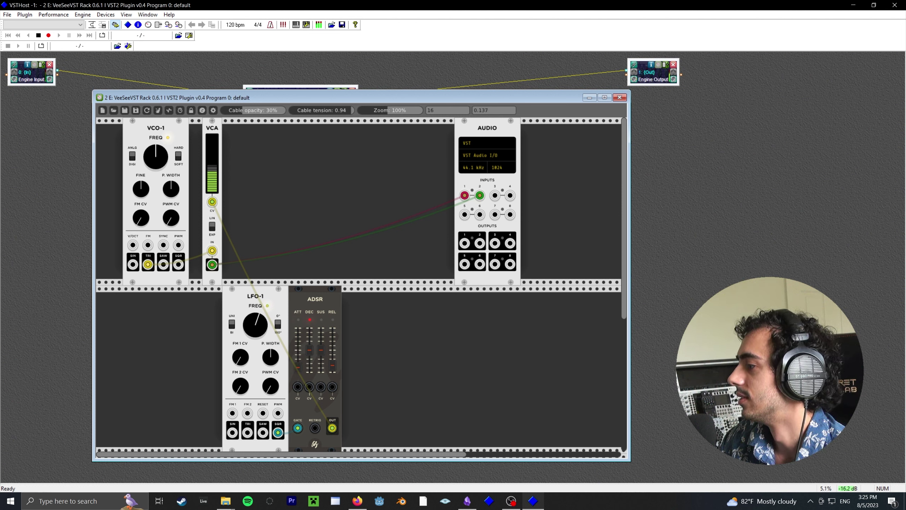
drag(261, 330, 260, 344)
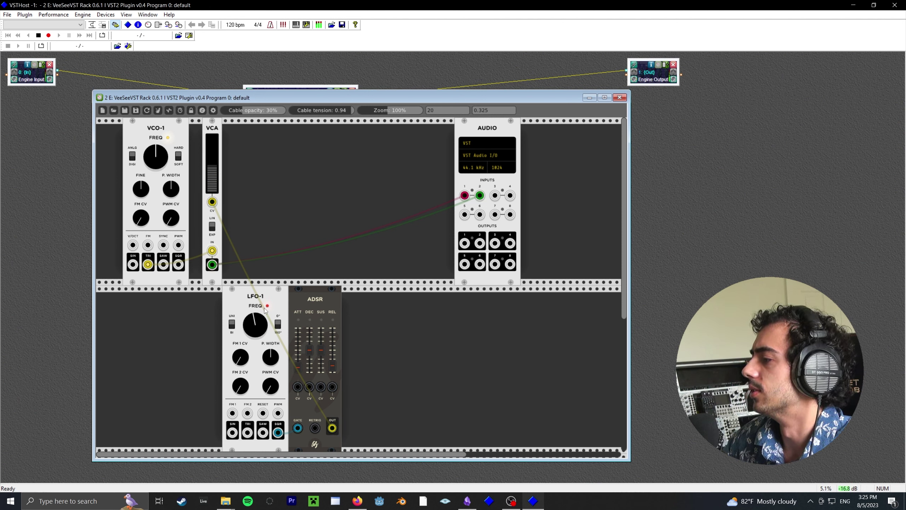
- Shift LFO-1 and the ADSR together below VCO-1 and the VCA, and add the arjo_modules seq module to the second row
drag(264, 309, 147, 304)
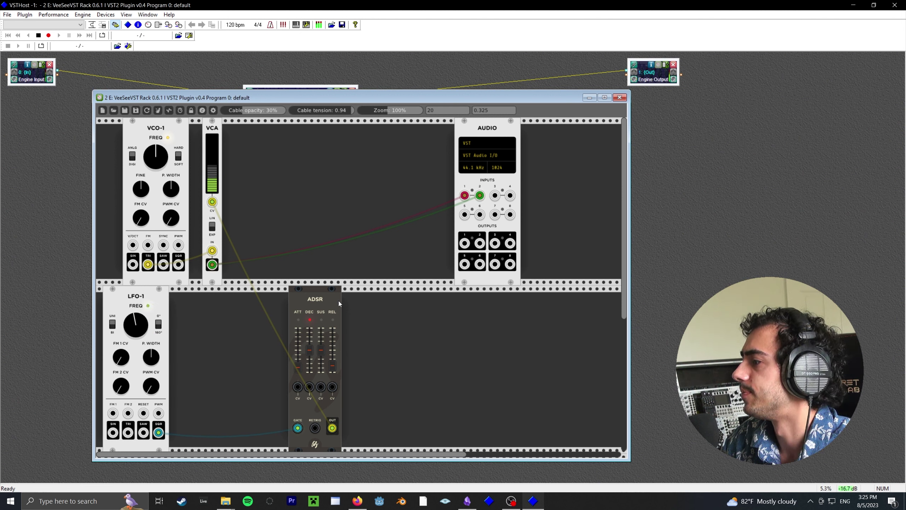
drag(319, 300, 199, 298)
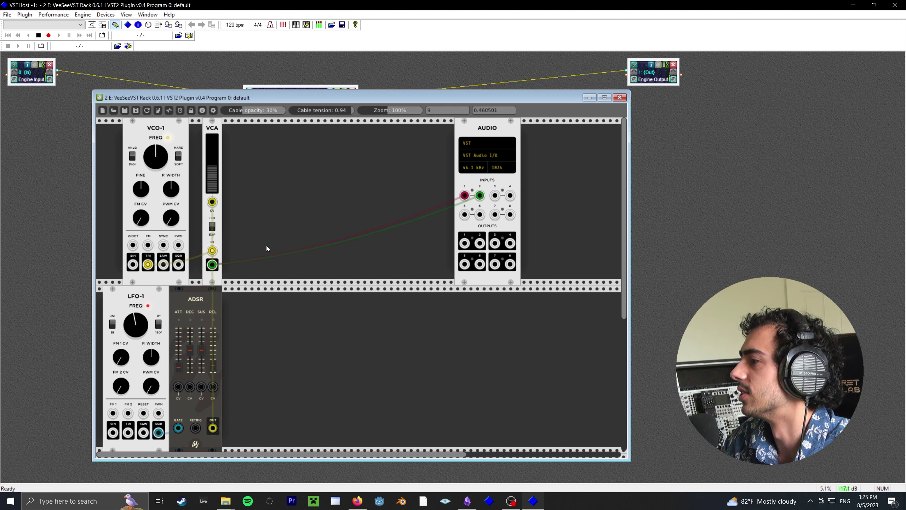
right_click(323, 329)
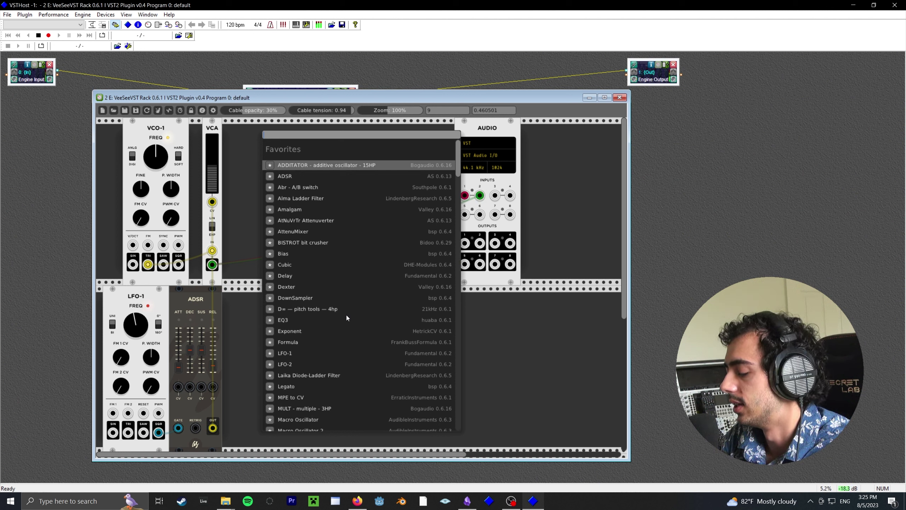
text(sequ)
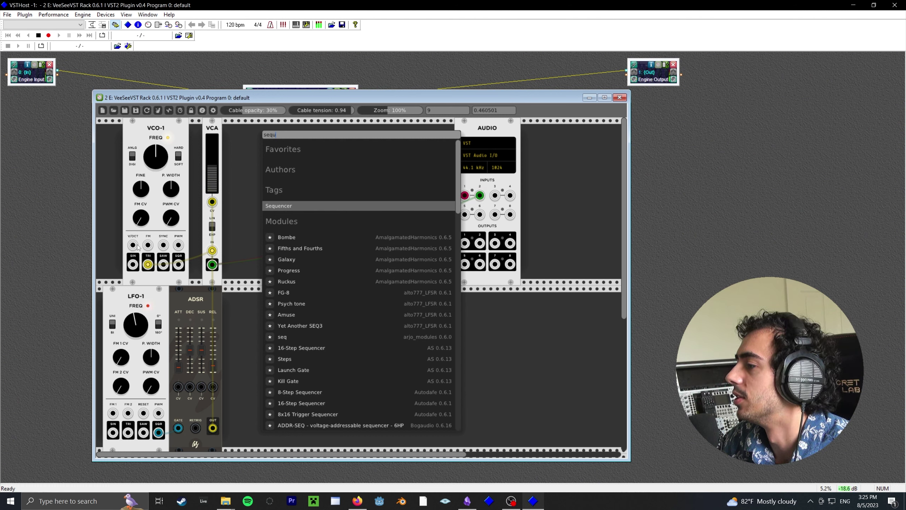
key(BackSpace)
scroll(349, 331, down, 3)
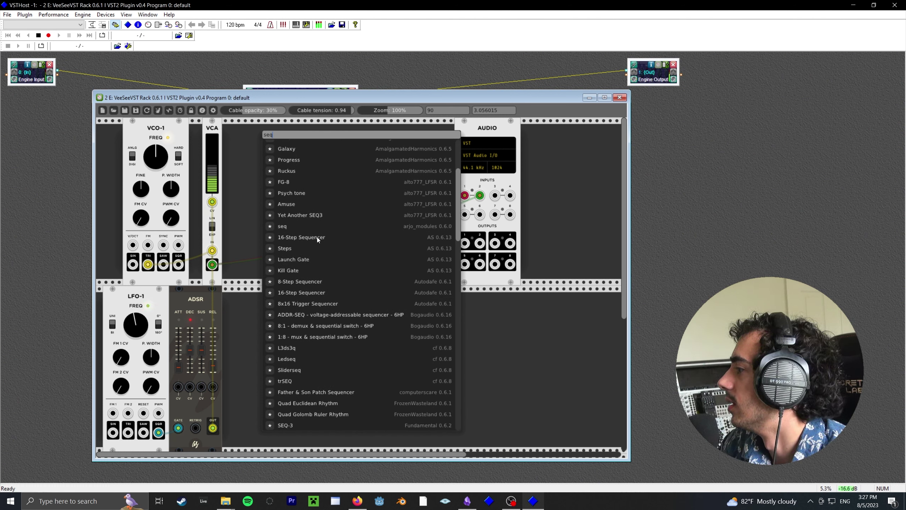
scroll(317, 237, up, 3)
click(300, 293)
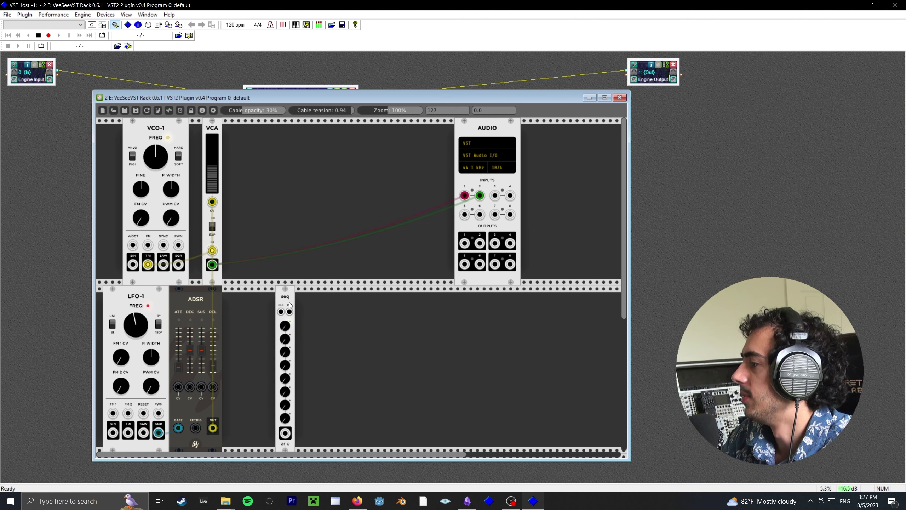
- Patch the seq output into VCO-1's V/OCT input, move seq closer to the ADSR and adjust its step knobs
drag(281, 434, 132, 245)
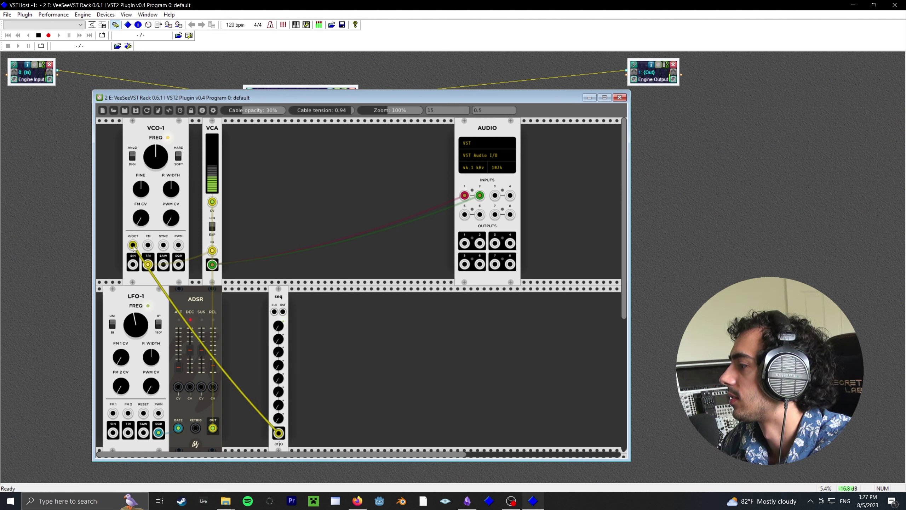
drag(282, 299, 263, 300)
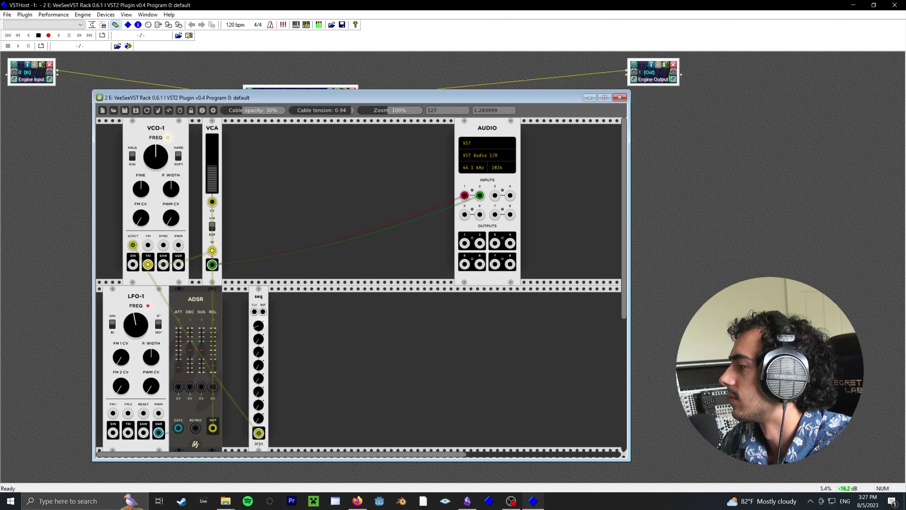
drag(260, 351, 260, 343)
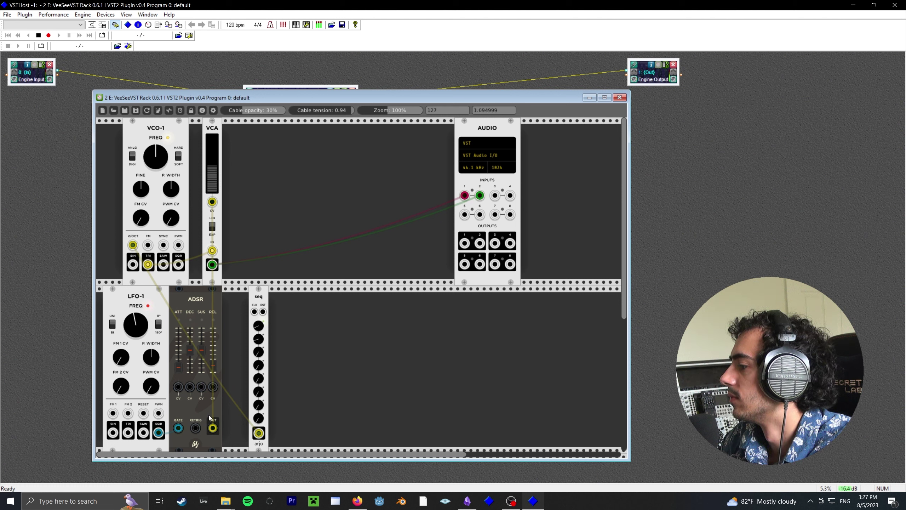
drag(212, 428, 255, 312)
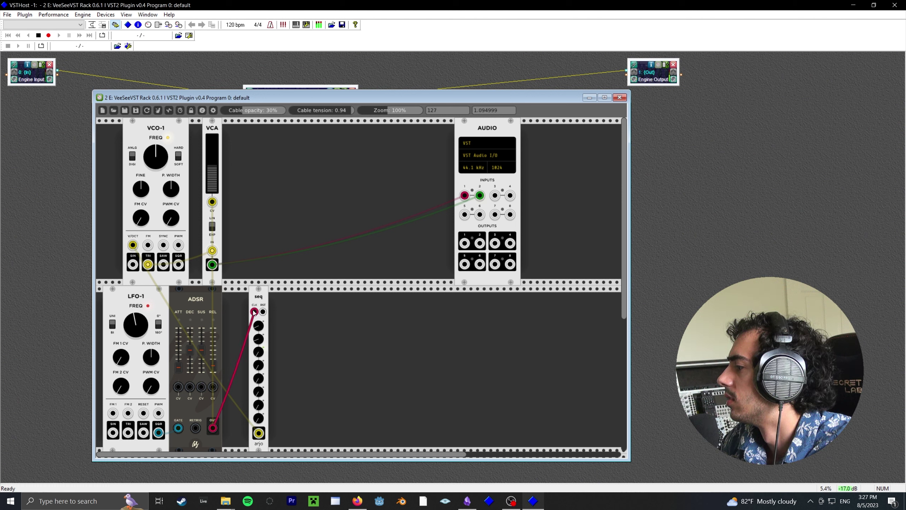
drag(254, 312, 239, 331)
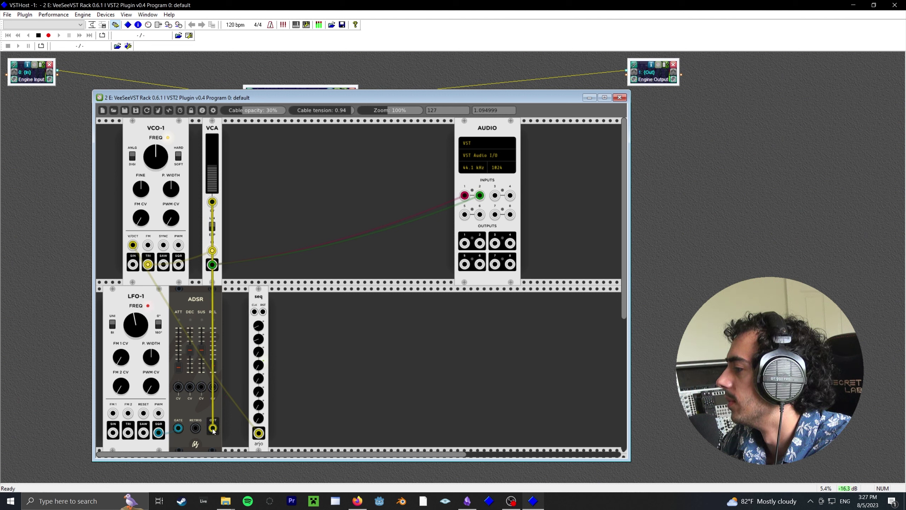
drag(213, 432, 254, 311)
- Patch LFO-1's SQR output into the seq's CLK input and move the seq directly against the ADSR
drag(158, 433, 254, 312)
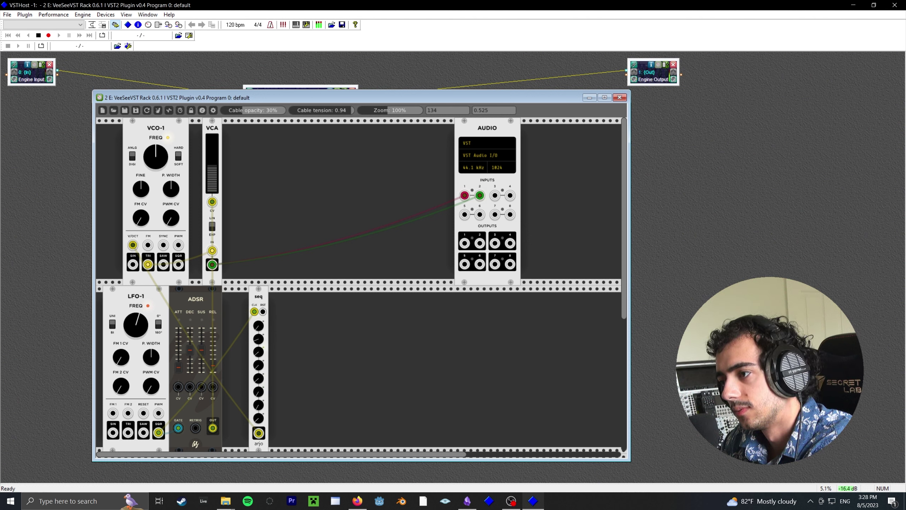
drag(262, 300, 236, 300)
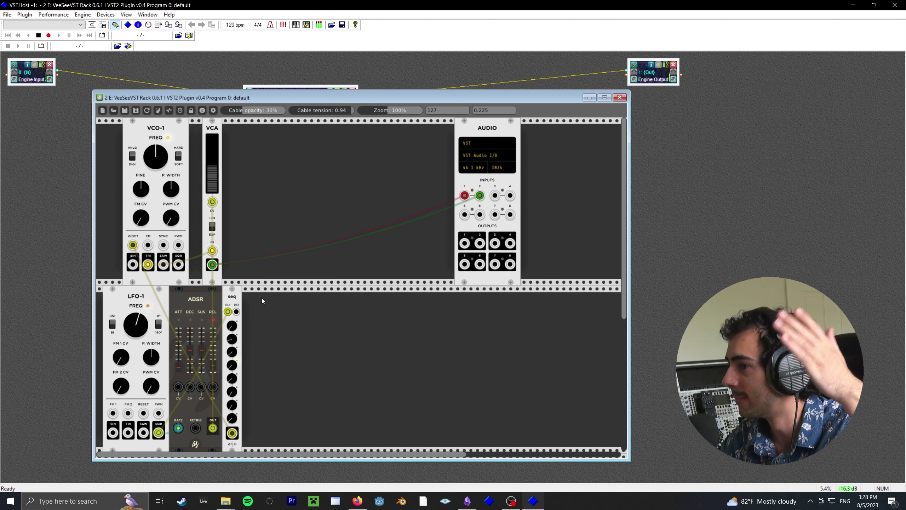
- Search the modules for drum, add the DrumKit Bass Drum 9 and place it well apart from the seq in the second row
right_click(263, 342)
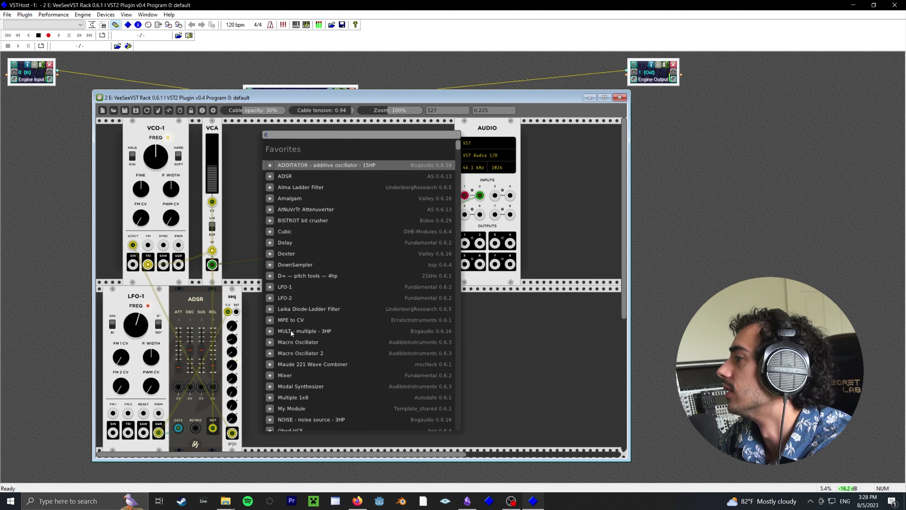
text(drum)
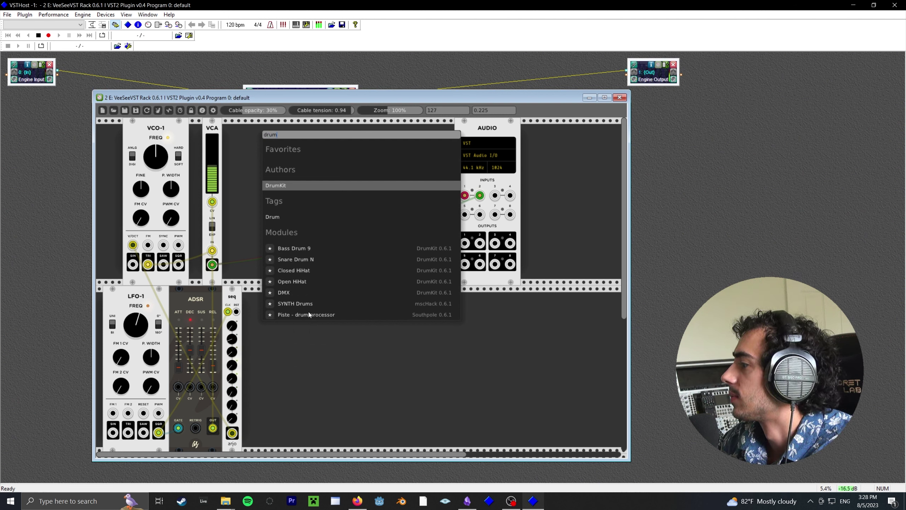
click(316, 249)
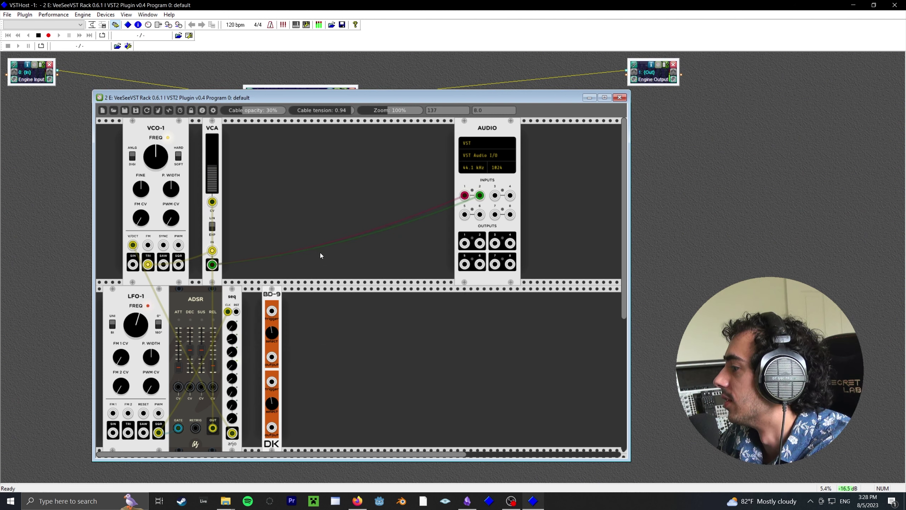
drag(274, 298, 330, 305)
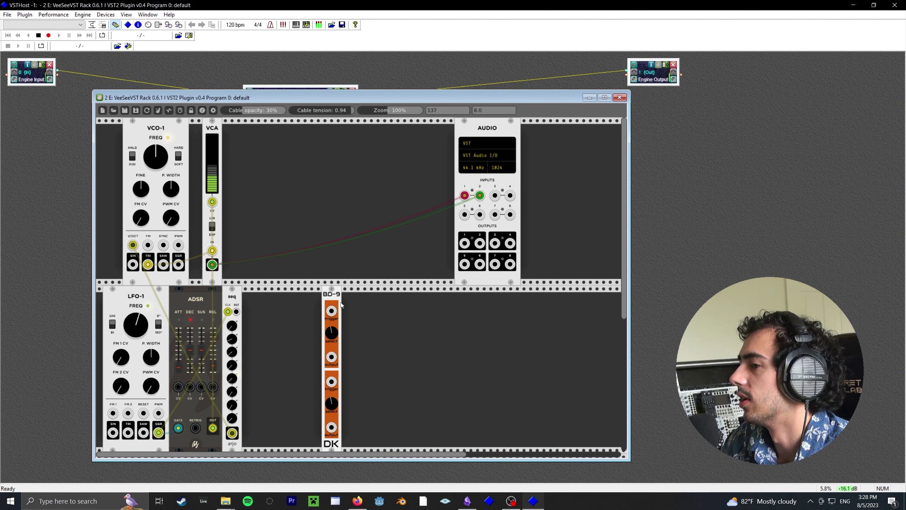
drag(336, 302, 419, 300)
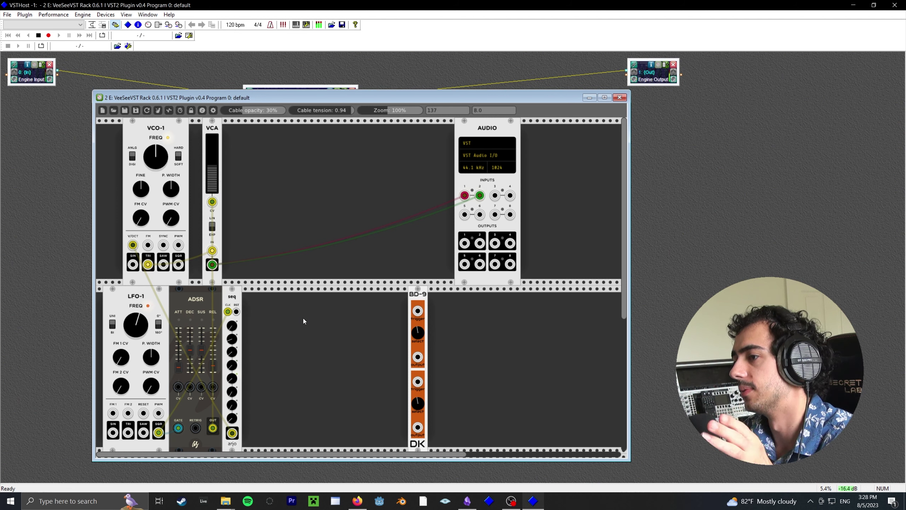
- Search for clock di, add the Autodafe Clock Divider between seq and BD-9, and patch LFO-1's SQR output into its IN jack
right_click(283, 327)
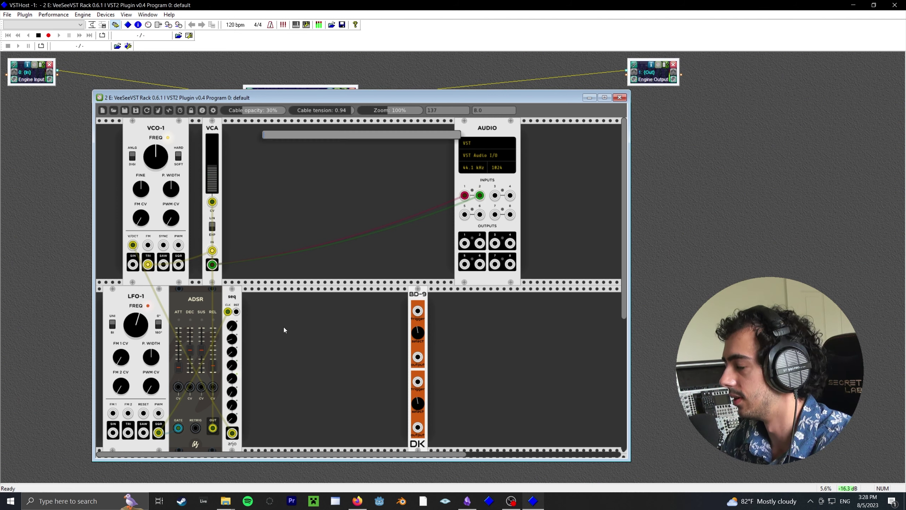
text(clock)
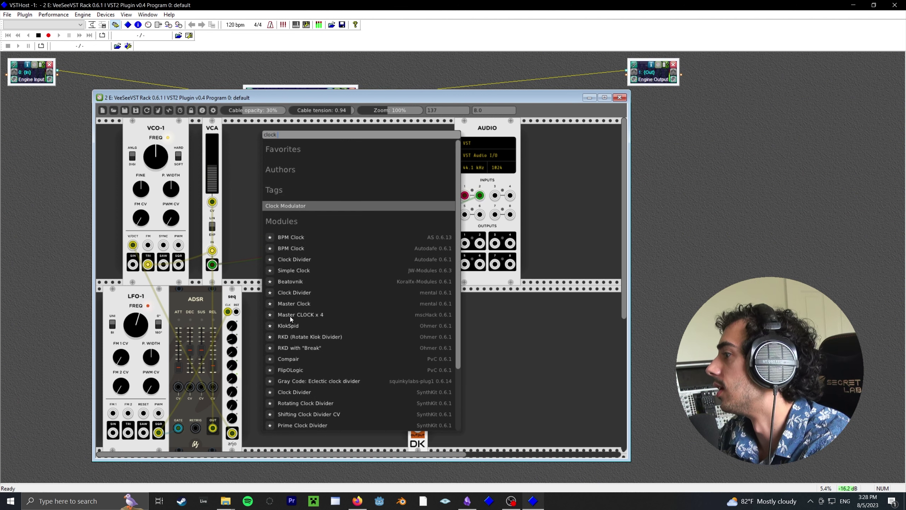
text( di)
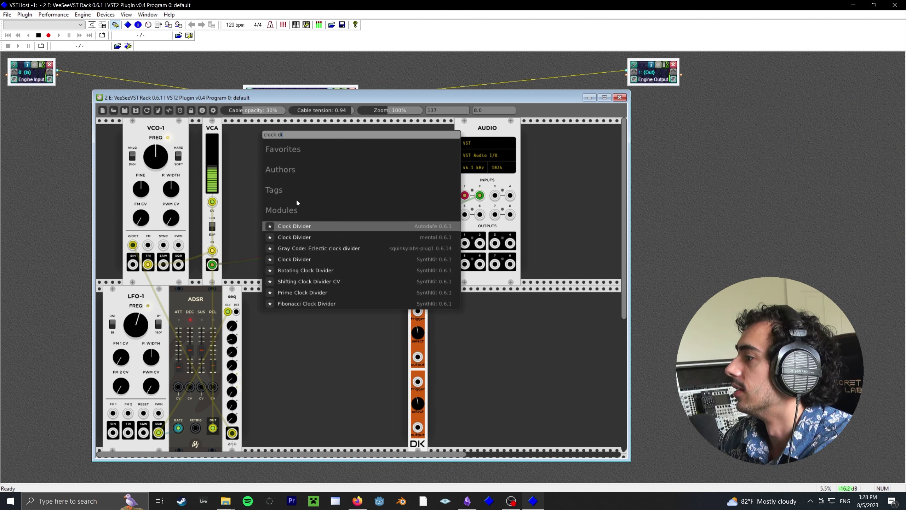
click(289, 227)
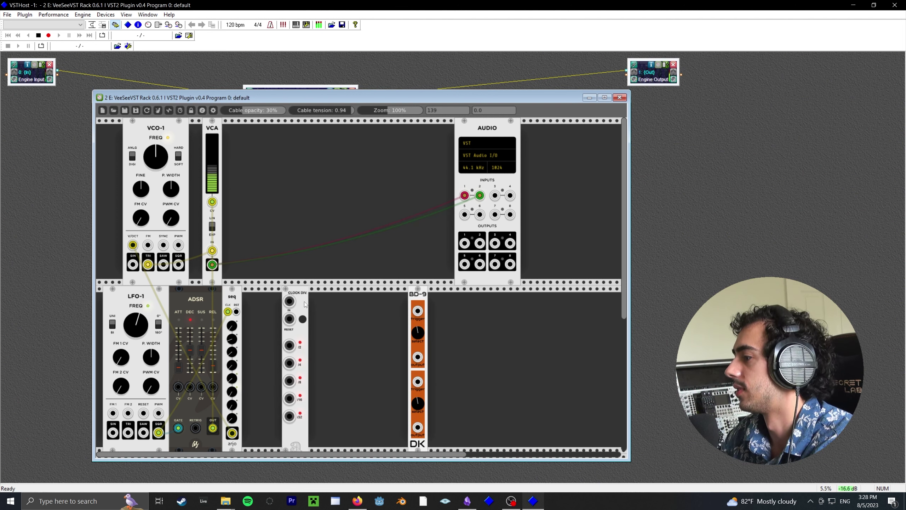
drag(159, 433, 290, 302)
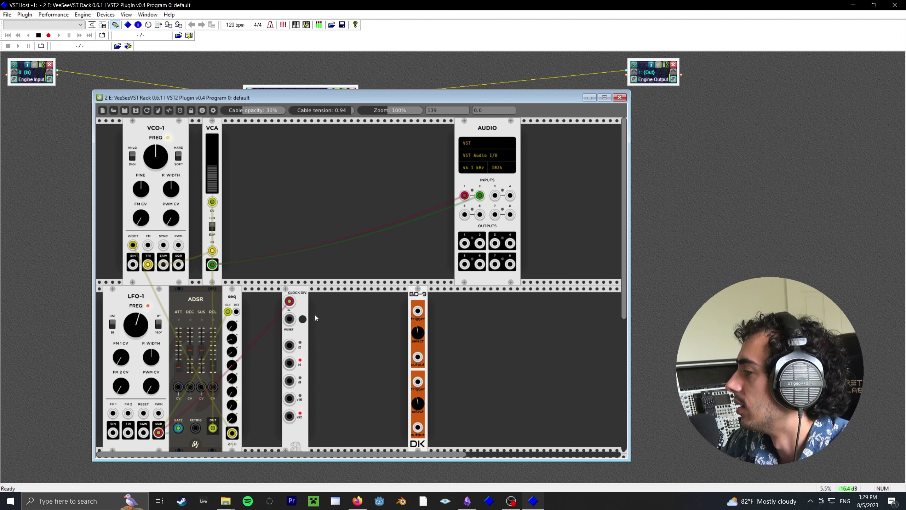
mouse_move(290, 301)
mouse_down()
mouse_move(290, 319)
mouse_move(290, 304)
mouse_up()
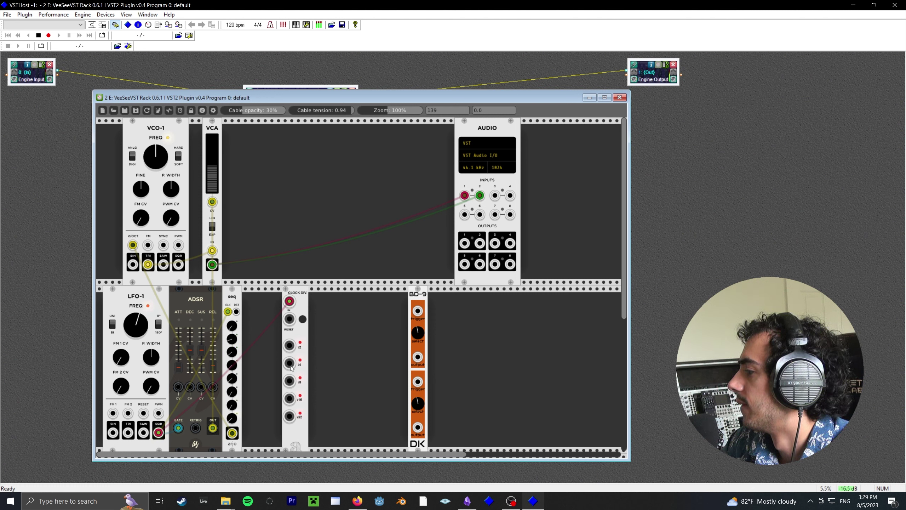
- Patch the Clock Divider's /4 output into BD-9's upper trigger input
drag(289, 363, 417, 310)
mouse_move(418, 357)
mouse_down()
mouse_move(310, 302)
mouse_move(407, 347)
mouse_up()
right_click(304, 212)
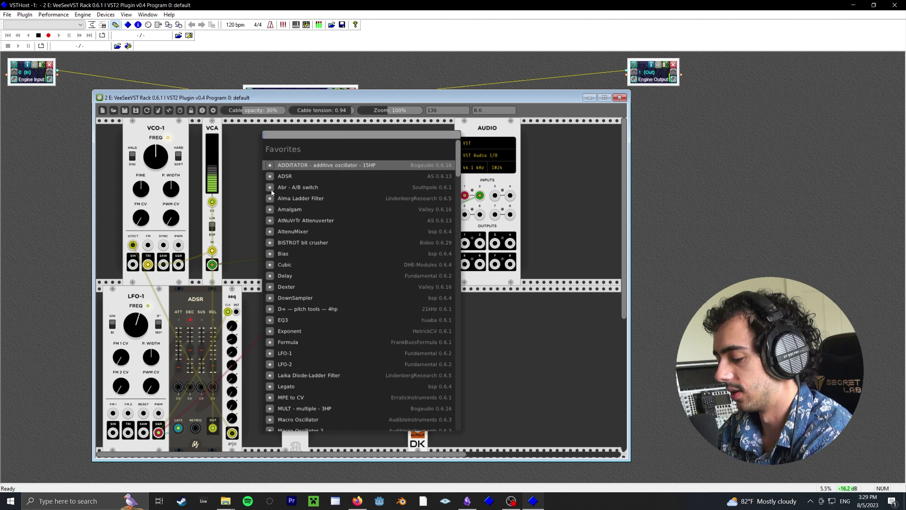
text(VCA)
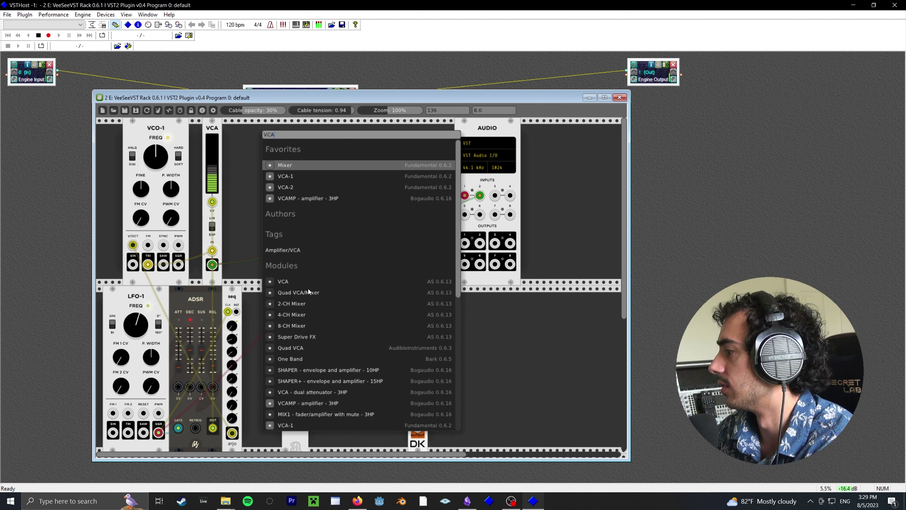
click(303, 314)
drag(282, 138, 376, 136)
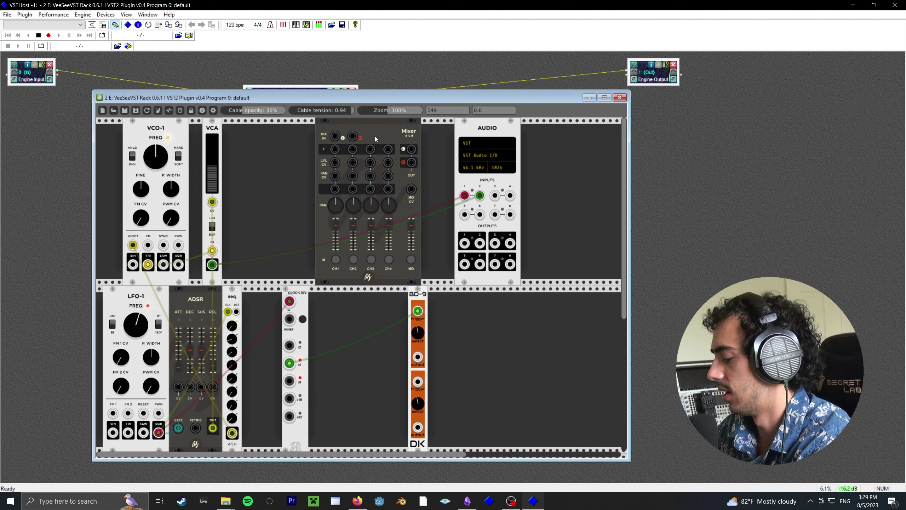
key(Delete)
- Add the Fundamental Mixer between VCA and AUDIO, patching BD-9's upper output into IN 1 and the VCA output into IN 2
right_click(350, 154)
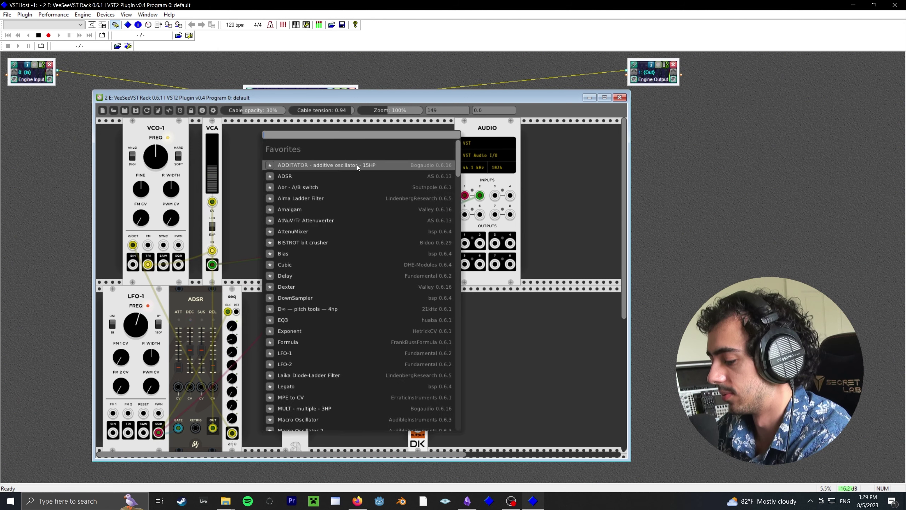
text(mixer)
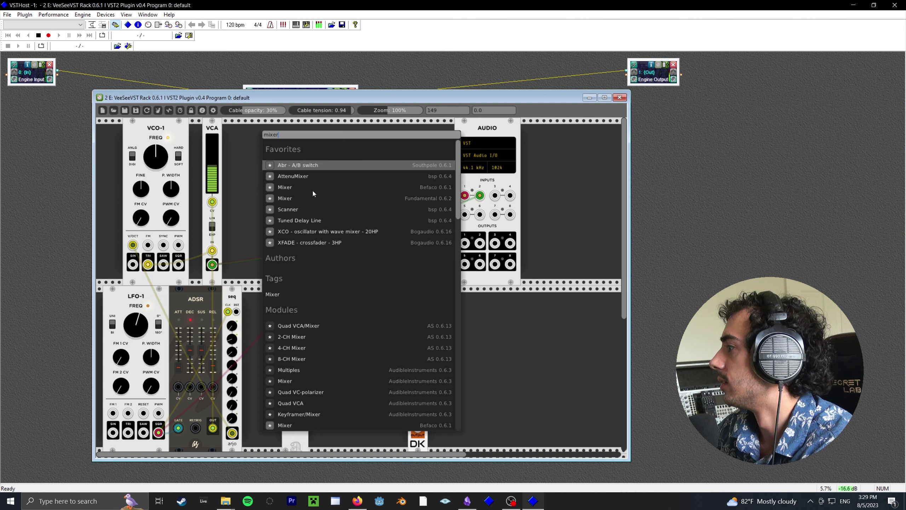
click(310, 197)
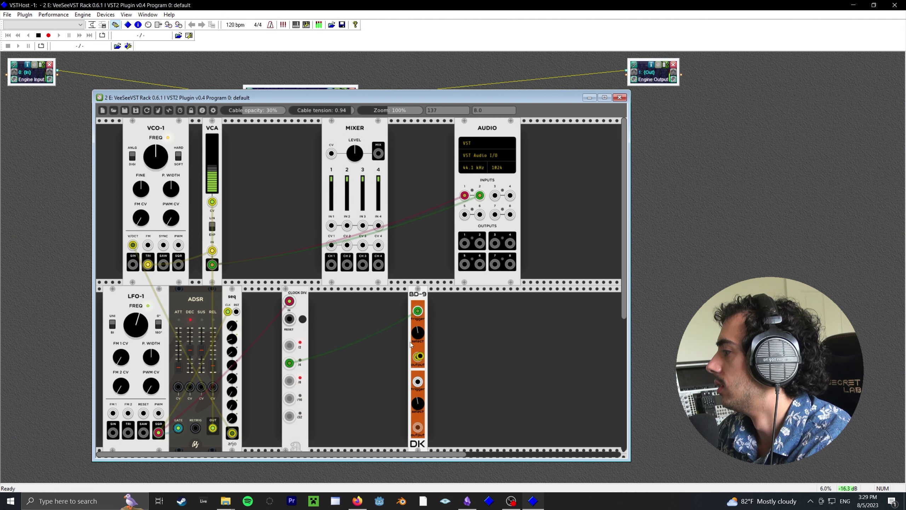
drag(418, 356, 331, 225)
drag(212, 264, 347, 226)
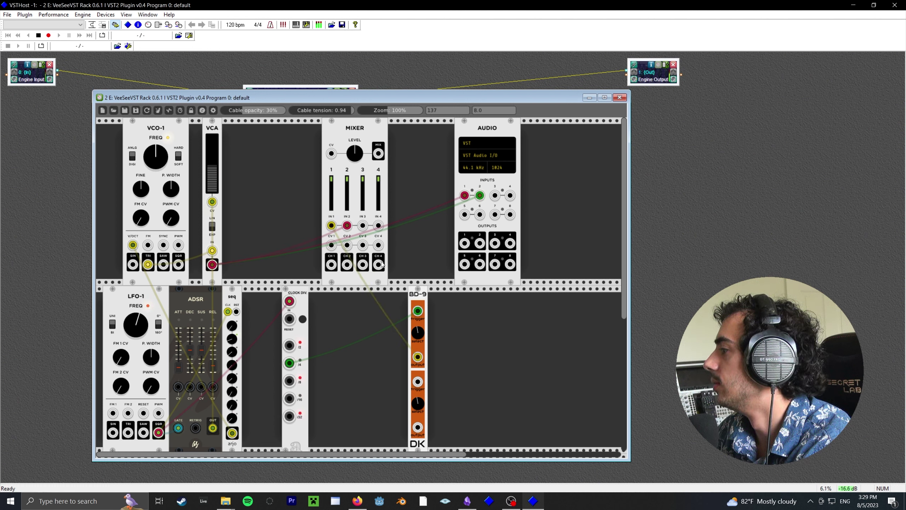
- Unplug the VCA cables from AUDIO inputs 1 and 2 and patch the MIXER's MIX output into both inputs instead
drag(464, 195, 393, 250)
drag(480, 196, 357, 280)
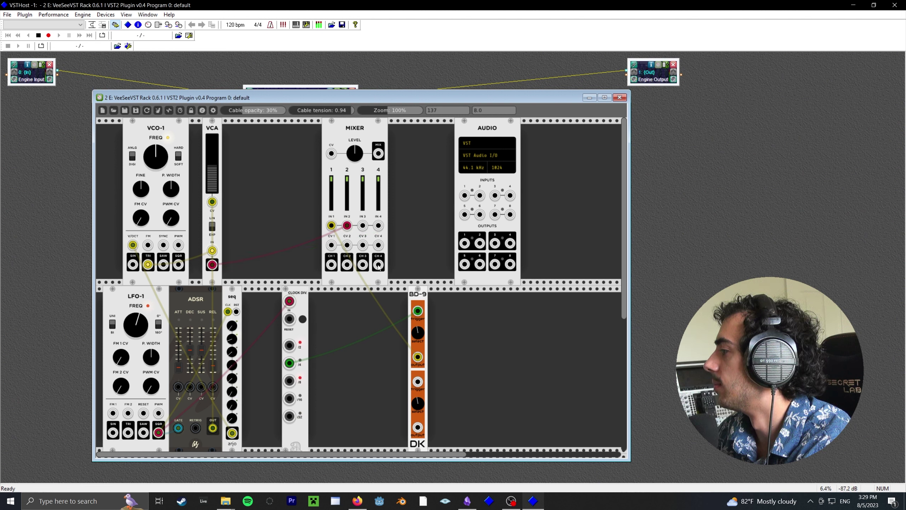
drag(379, 154, 465, 196)
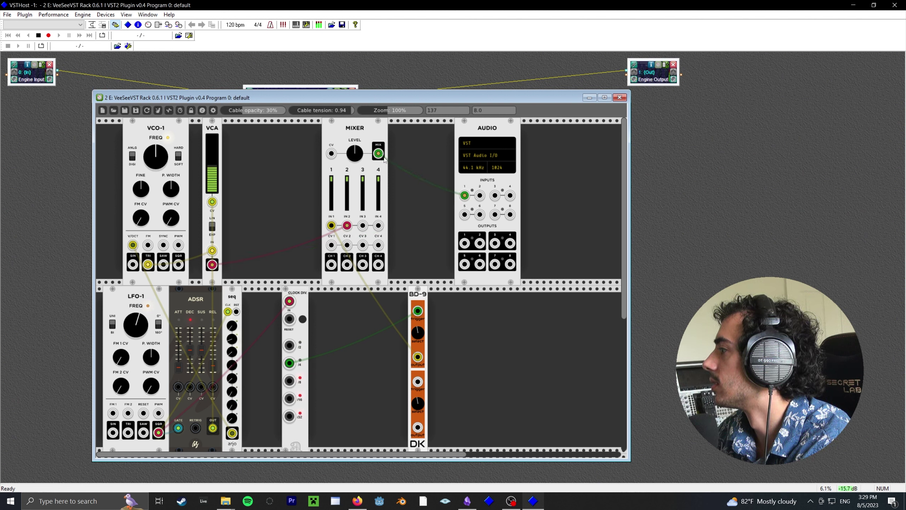
drag(378, 153, 480, 195)
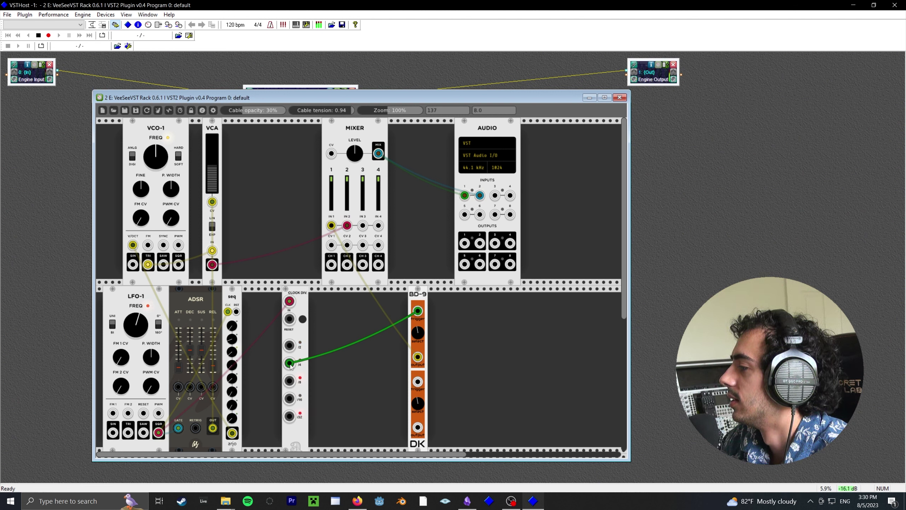
- Move the Clock Divider along the second row, closer to BD-9
mouse_move(289, 363)
mouse_down()
mouse_move(330, 370)
mouse_move(289, 364)
mouse_up()
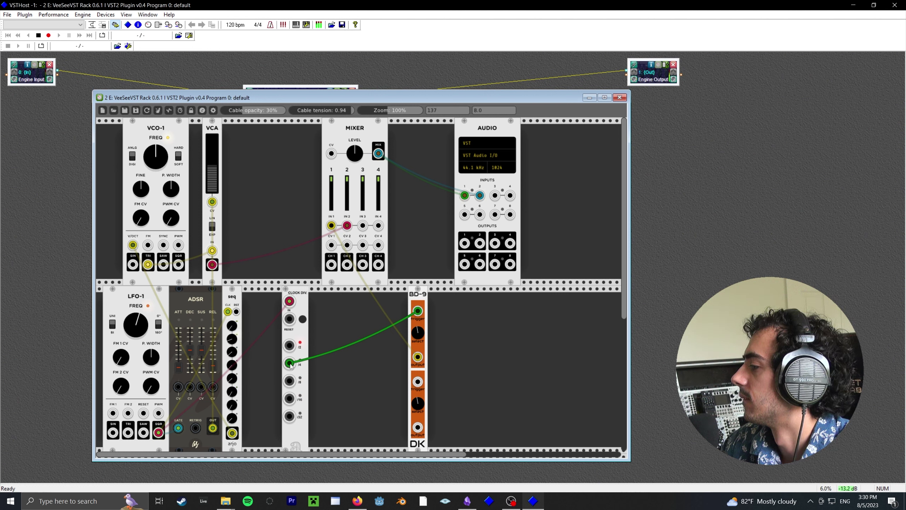
drag(301, 325, 360, 326)
- Search the modules for inver and for vca, and look through the listed VCA modules
right_click(300, 324)
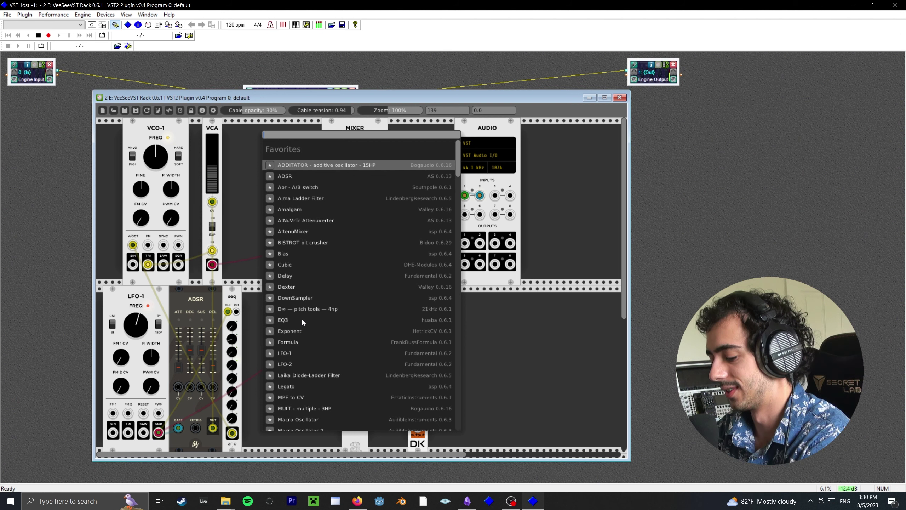
text(inver)
key(BackSpace)
key(BackSpace)
key(BackSpace)
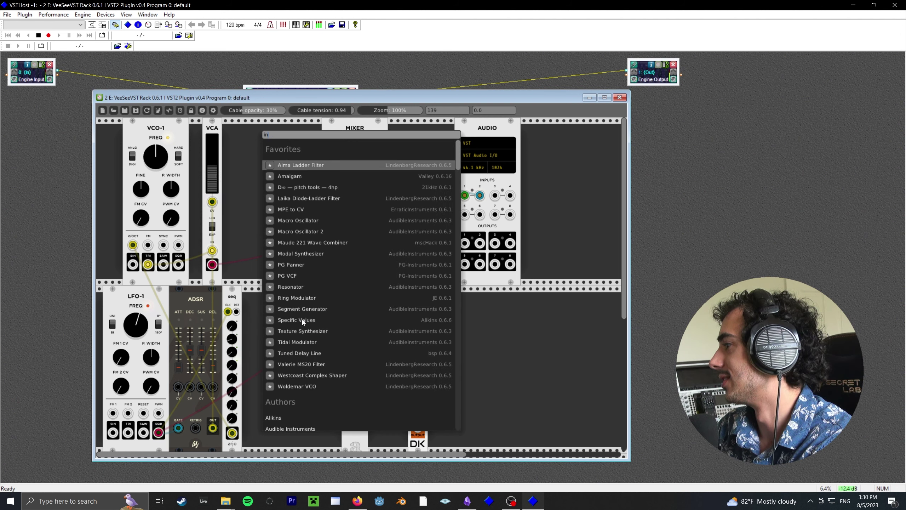
text(vca)
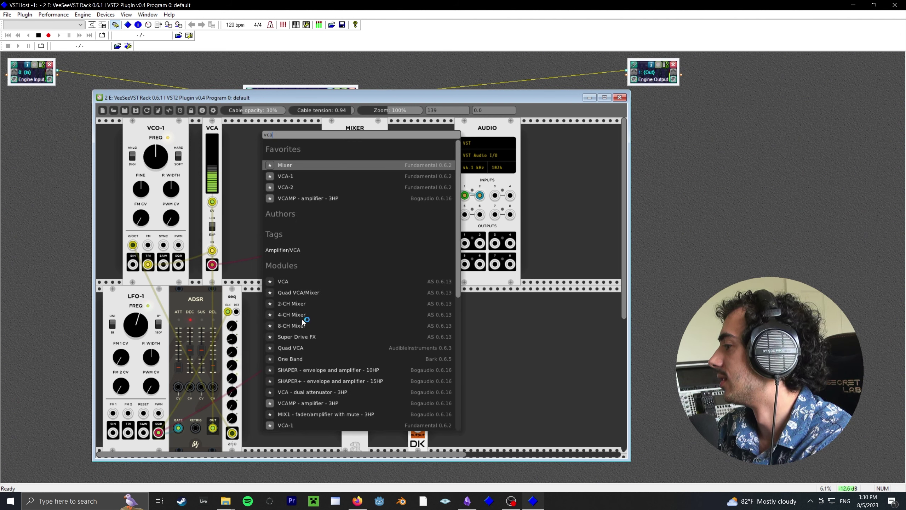
scroll(299, 303, down, 3)
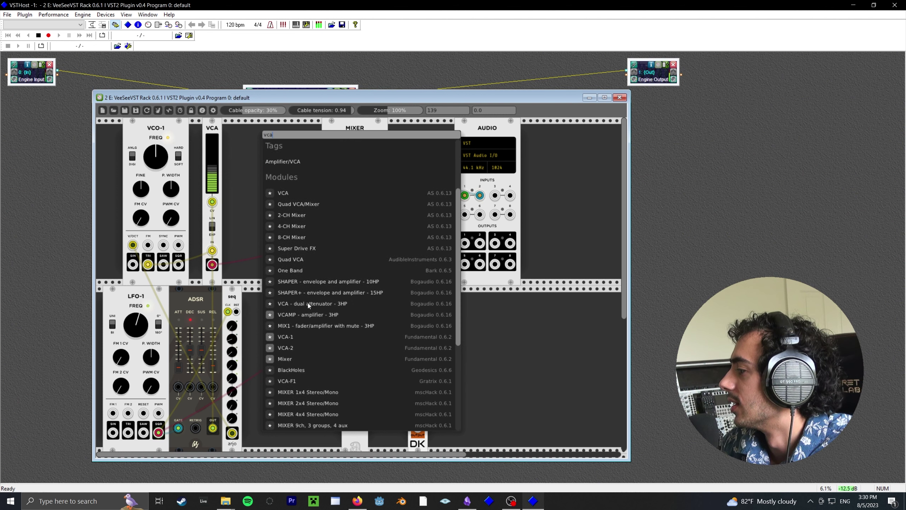
scroll(307, 303, down, 8)
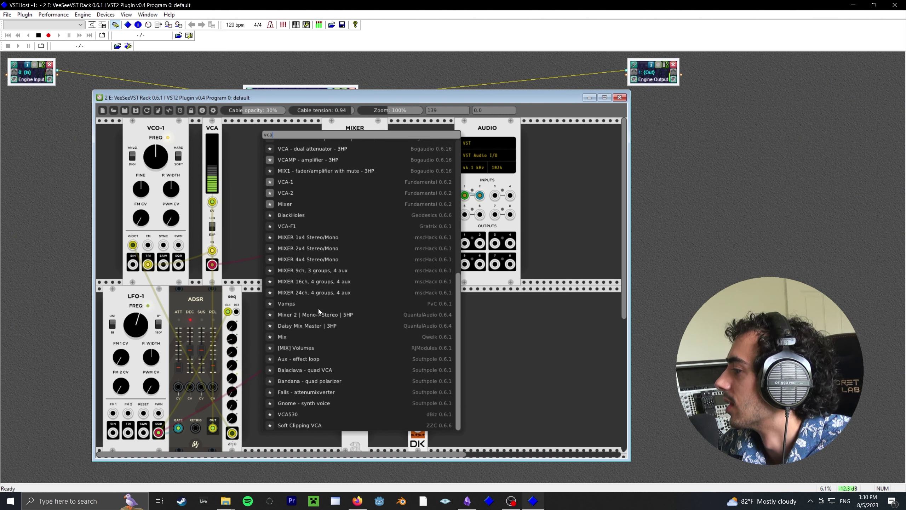
scroll(311, 388, up, 3)
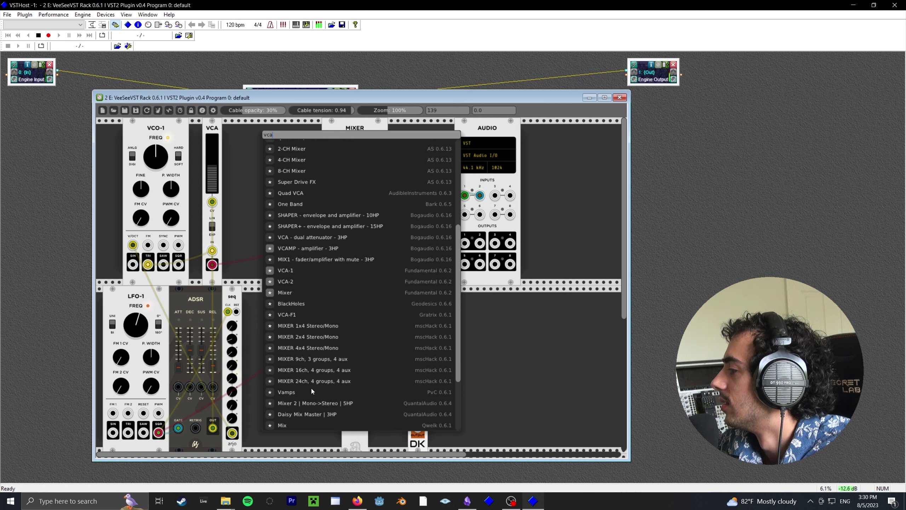
scroll(309, 374, up, 4)
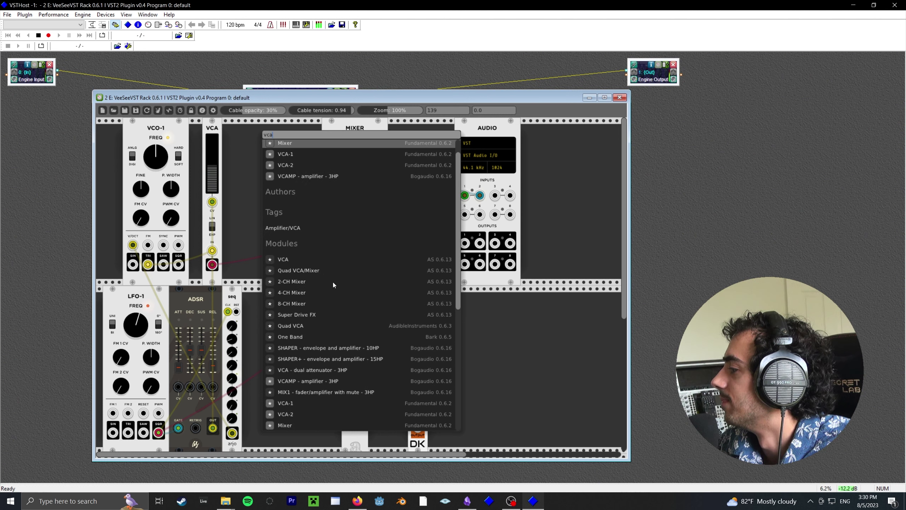
scroll(331, 286, down, 1)
scroll(330, 286, up, 2)
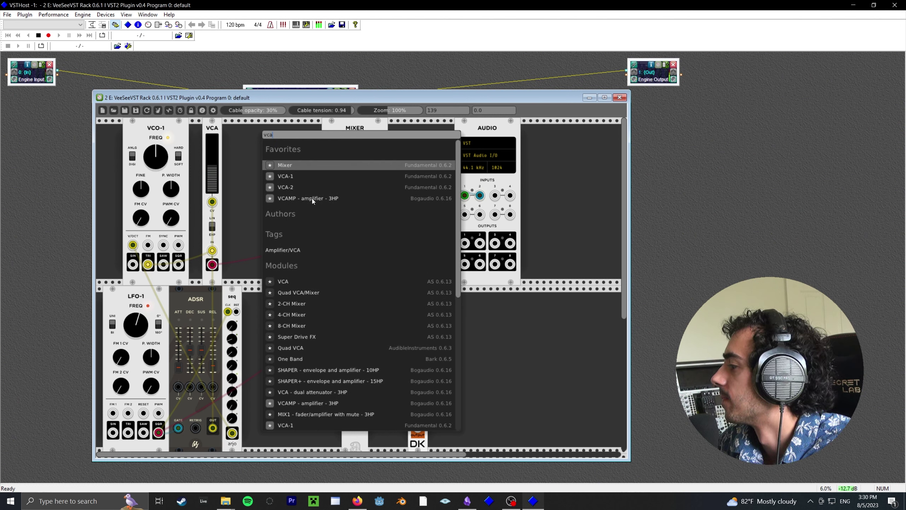
- Replace the vca search with inv and check the matching modules
click(297, 133)
key(BackSpace)
key(BackSpace)
key(BackSpace)
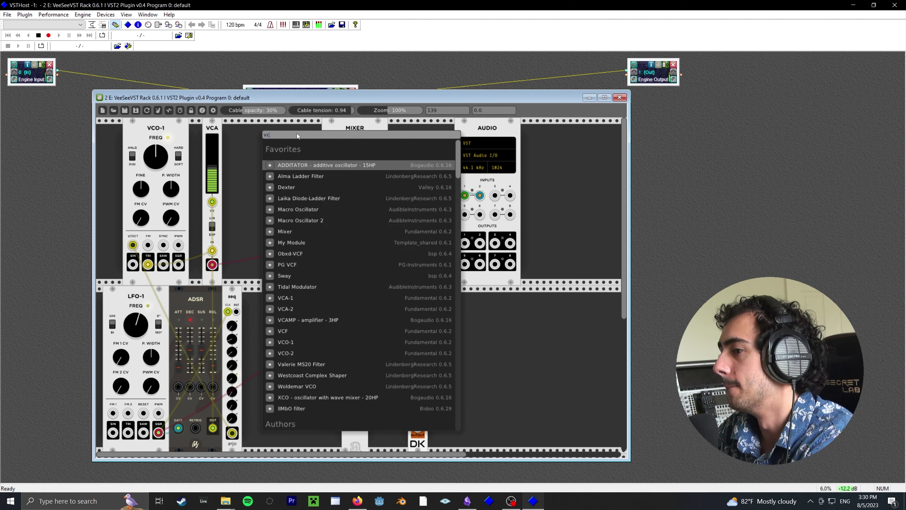
text(in)
key(BackSpace)
key(BackSpace)
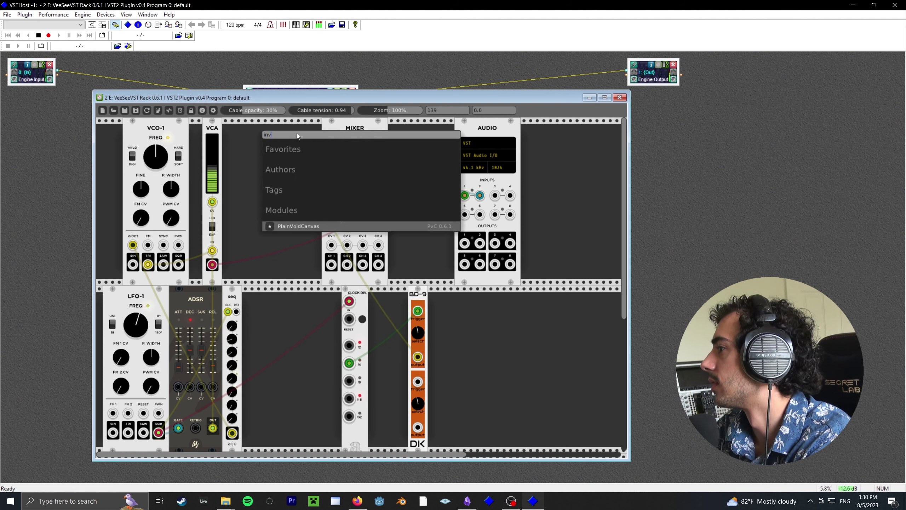
- Search for signal, add the AS Signal Delay and arrange it between the Clock Divider and BD-9
text(signal)
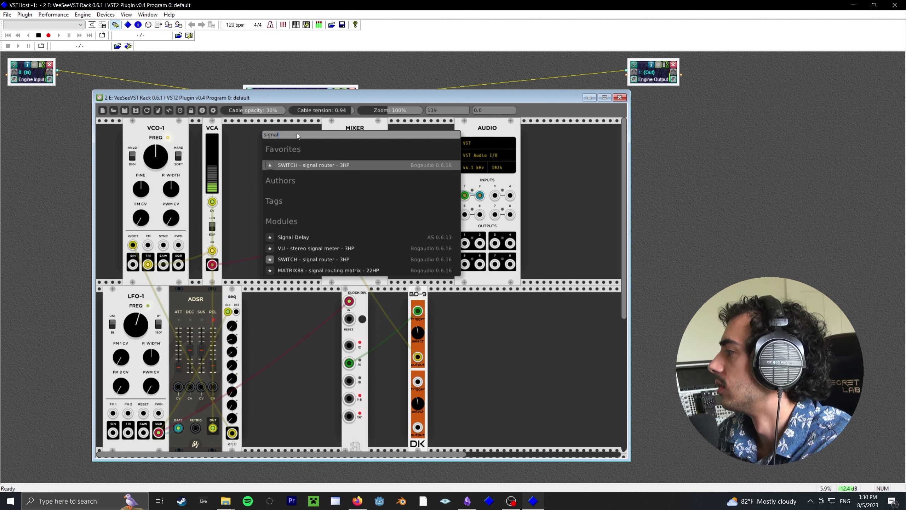
click(321, 237)
drag(310, 297, 288, 302)
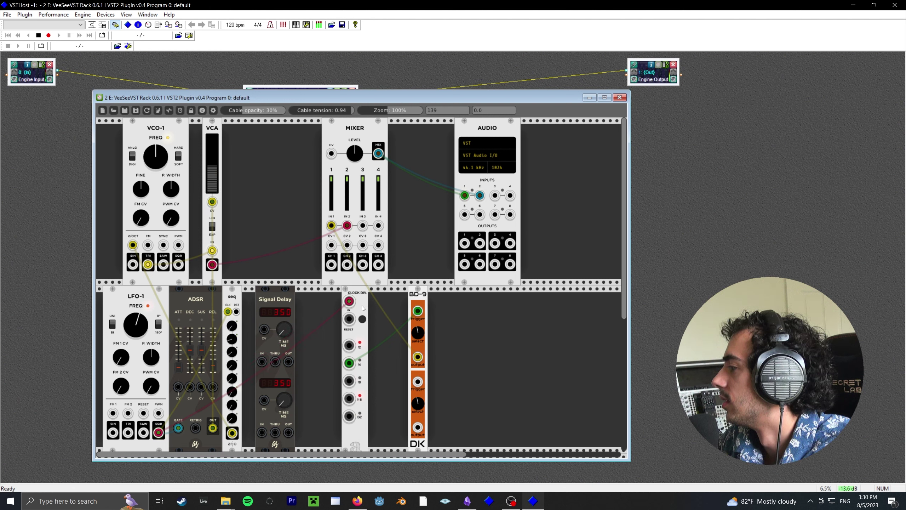
drag(352, 296, 371, 303)
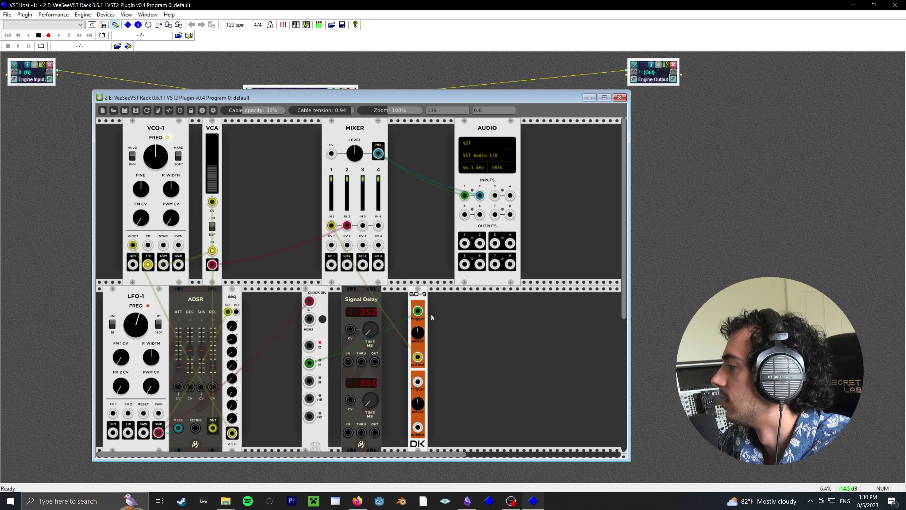
- Route the Clock Divider's /4 output through the upper Signal Delay into BD-9's trigger and set the delay time to 225 ms
drag(310, 364, 417, 311)
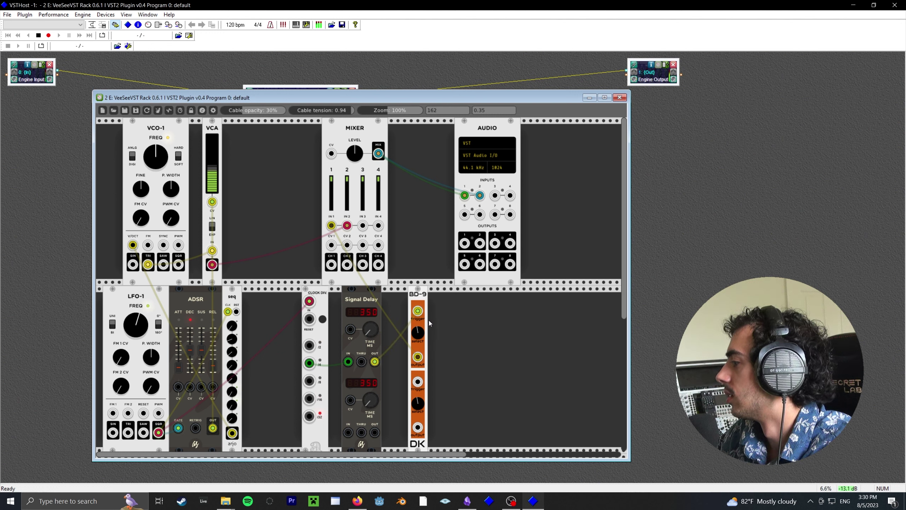
mouse_move(370, 330)
mouse_down()
mouse_move(370, 347)
mouse_move(370, 335)
mouse_up()
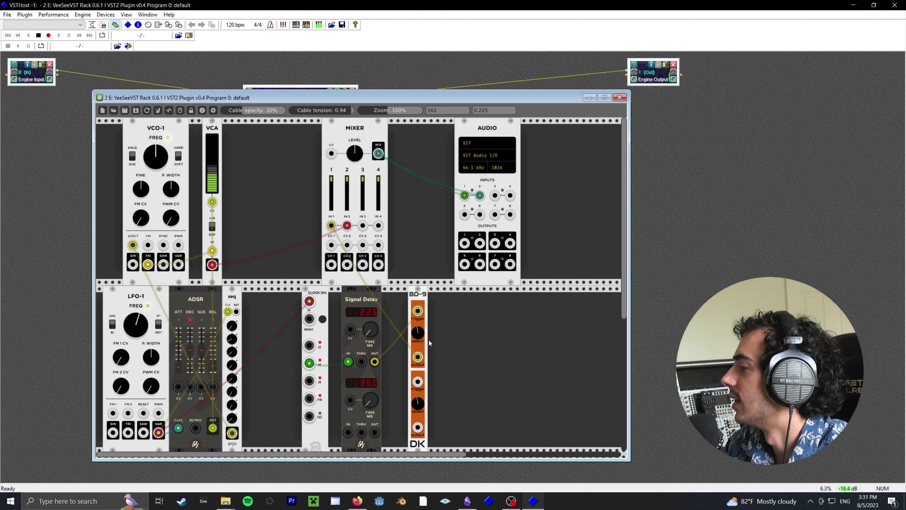
- Try BD-9's upper select knob and move BD-9 directly against the Signal Delay
drag(419, 333, 420, 354)
drag(422, 298, 396, 298)
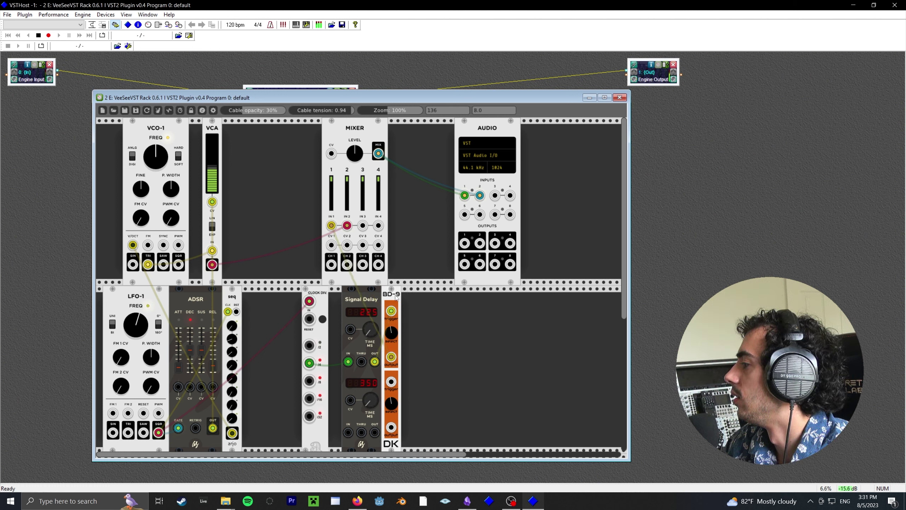
- Search for ads, add a second AS ADSR and place it a short gap after BD-9 in the second row
right_click(437, 321)
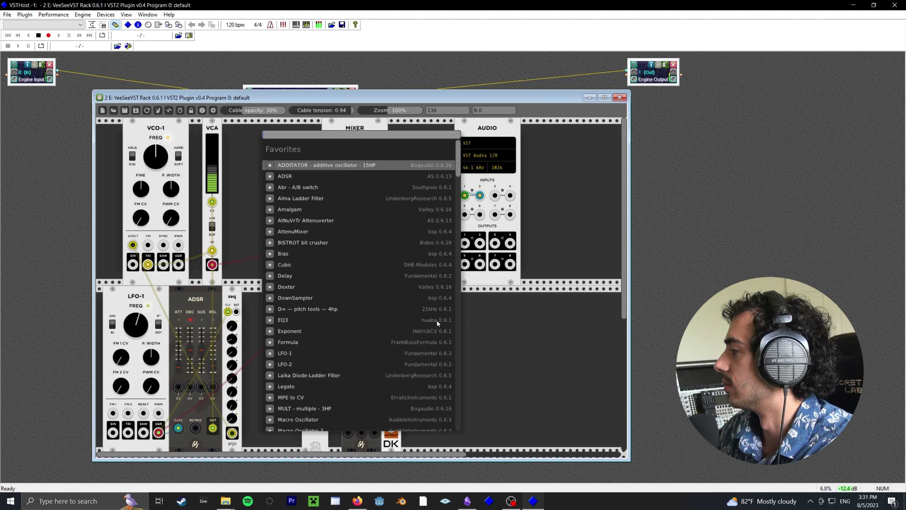
text(ads)
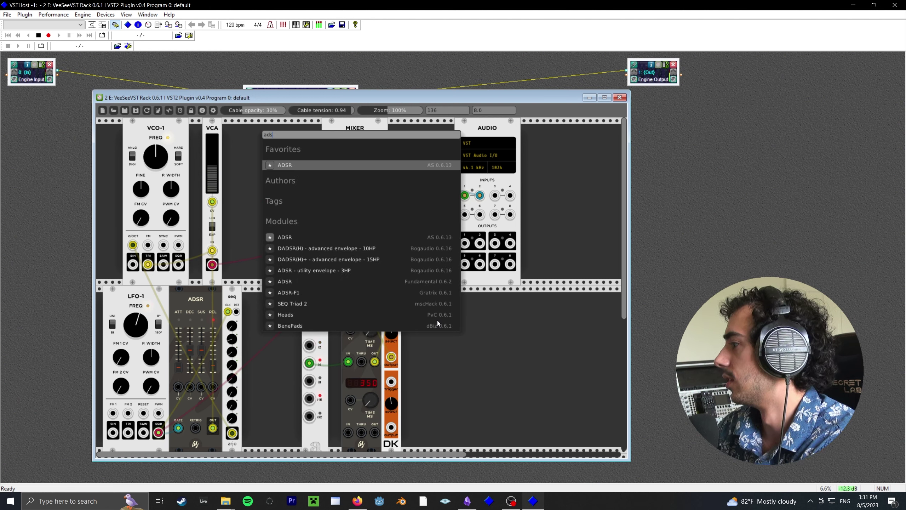
click(306, 238)
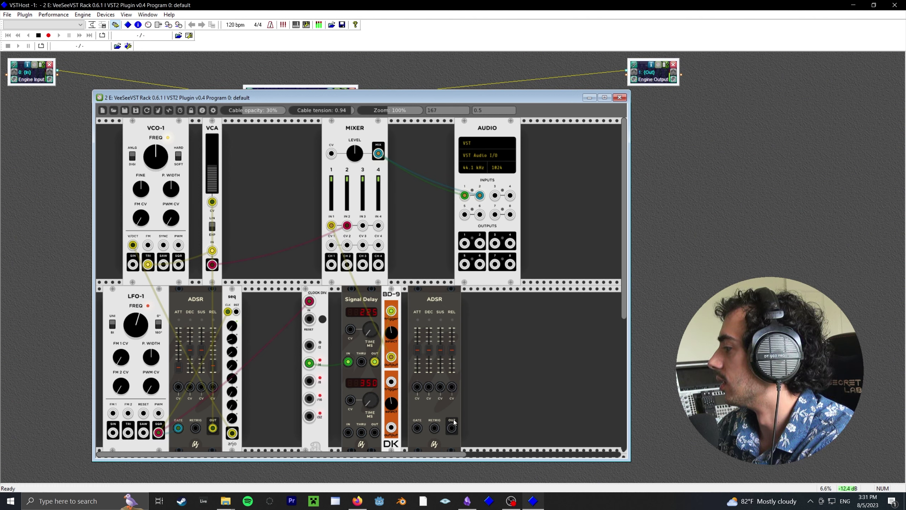
drag(437, 308, 463, 299)
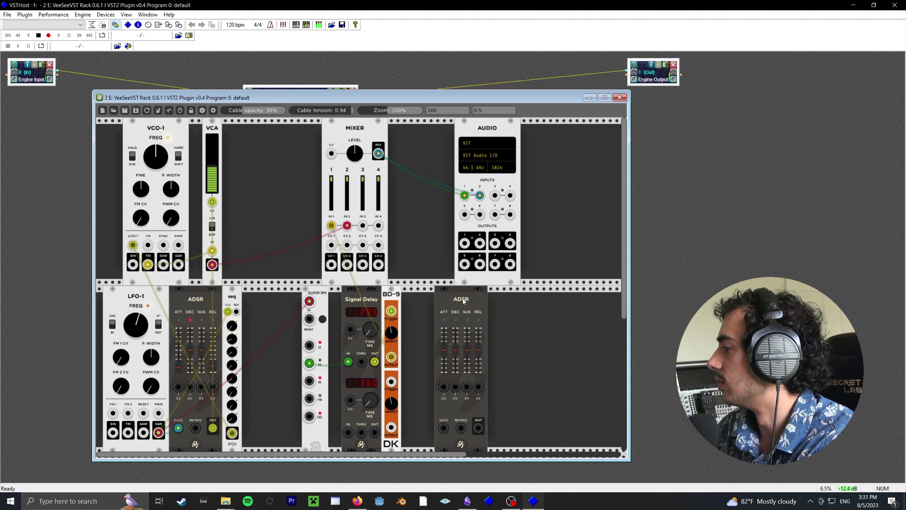
- Patch the Signal Delay's OUT into the second ADSR's GATE and that ADSR's OUT into MIXER CV 1, and adjust its envelope sliders
drag(391, 310, 331, 245)
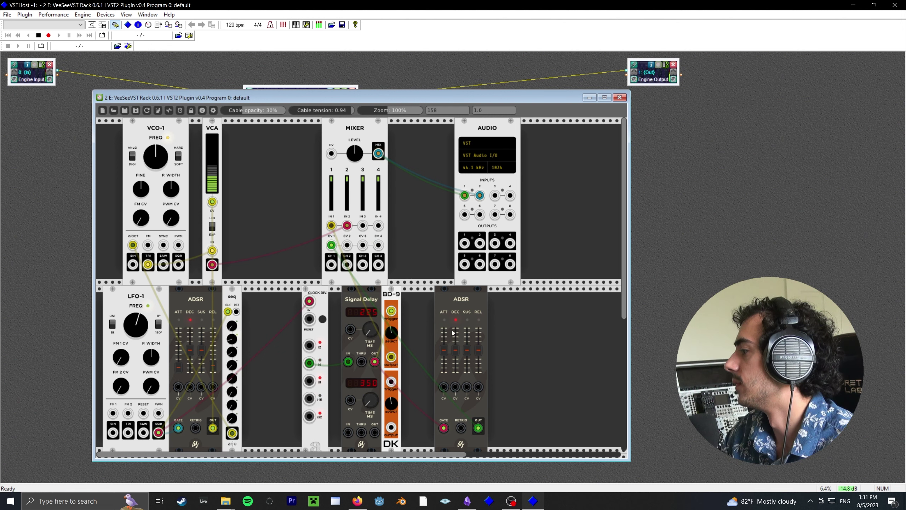
mouse_move(446, 356)
mouse_down()
mouse_move(446, 378)
mouse_move(476, 378)
mouse_move(465, 373)
mouse_move(456, 339)
mouse_move(456, 354)
mouse_up()
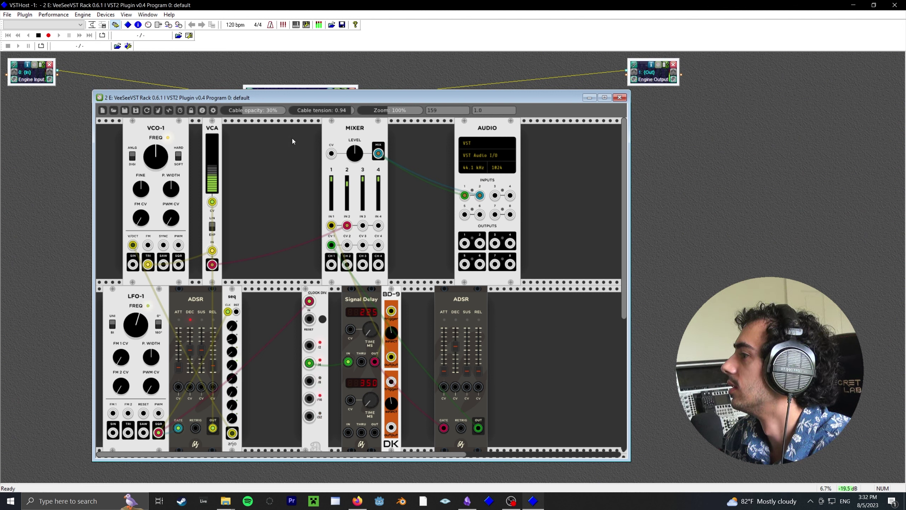
- Mute the Engine Output module
click(673, 82)
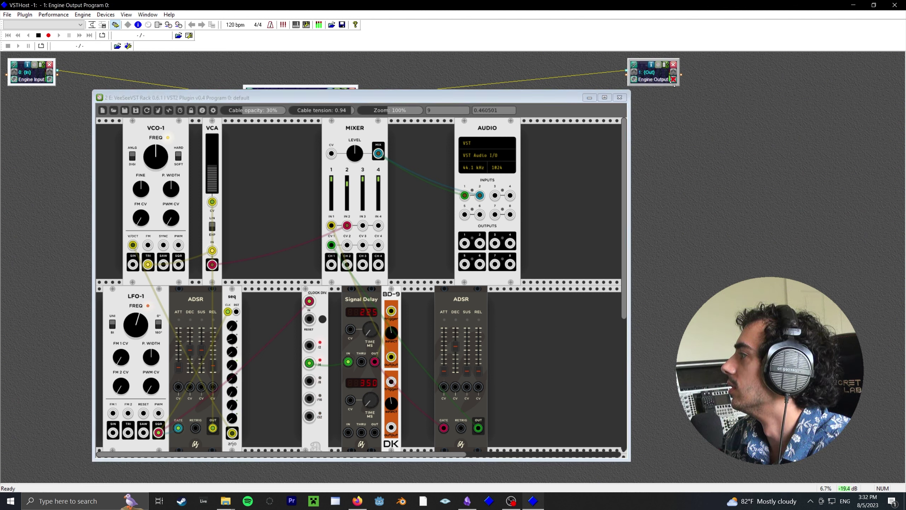